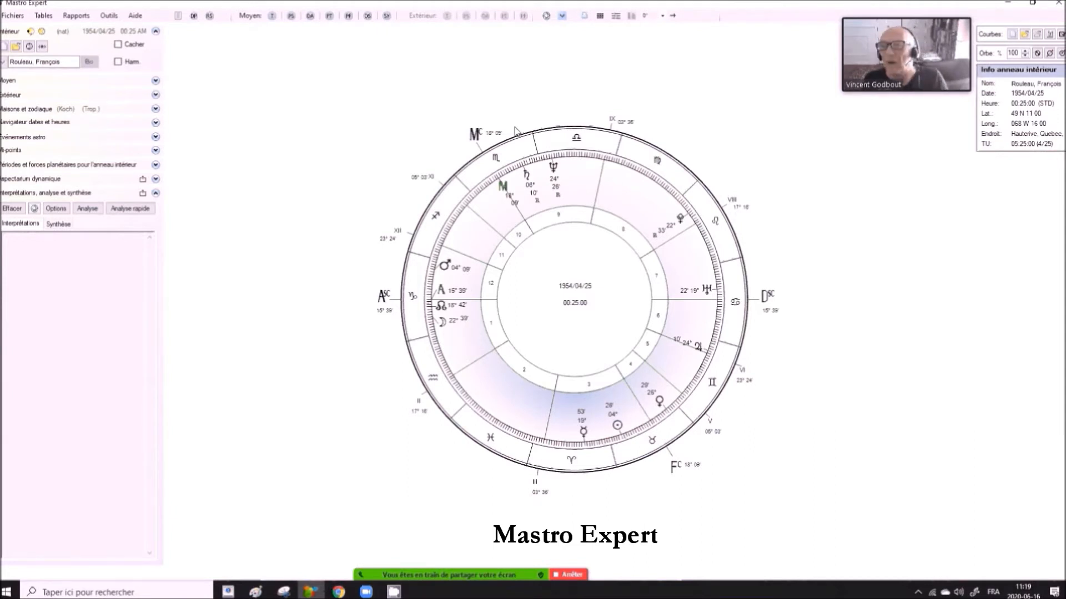
- Open the Animation tool and expand its Sauvegarde-Auto options
left_click(105, 15)
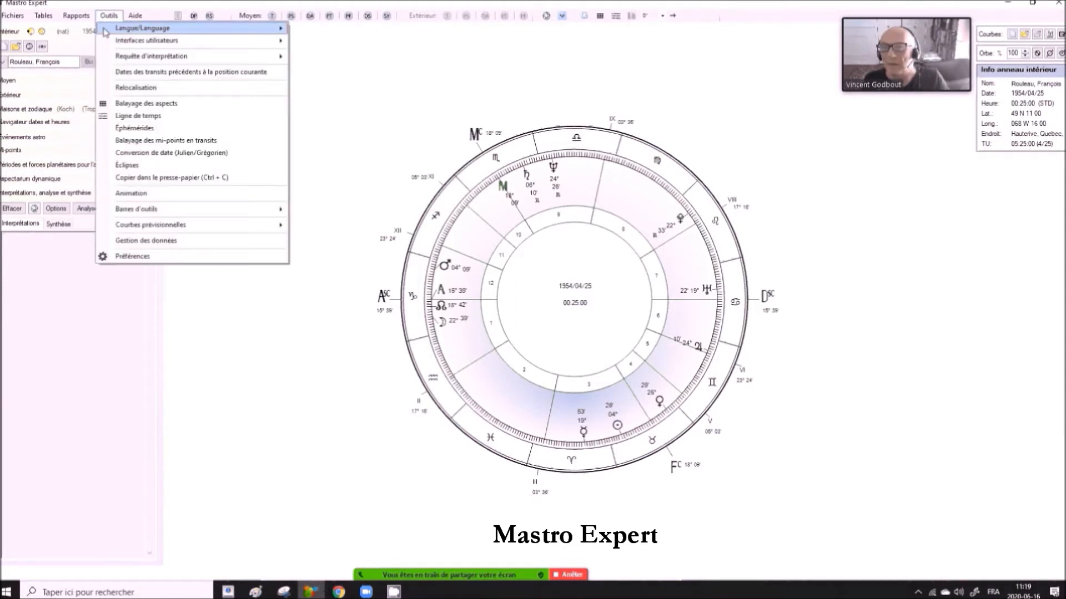
left_click(166, 199)
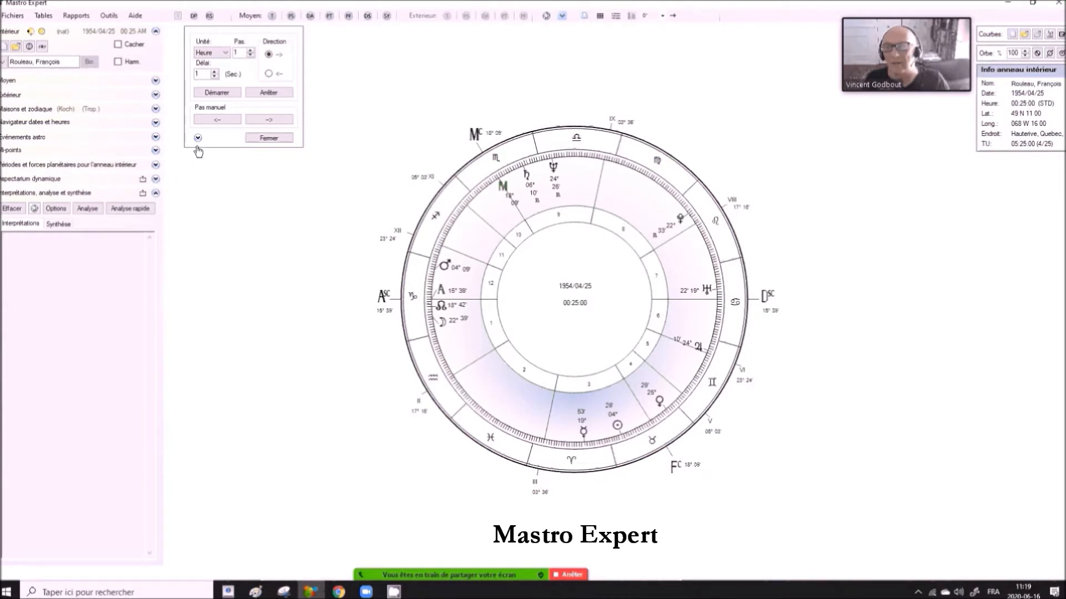
left_click(197, 138)
left_click(198, 138)
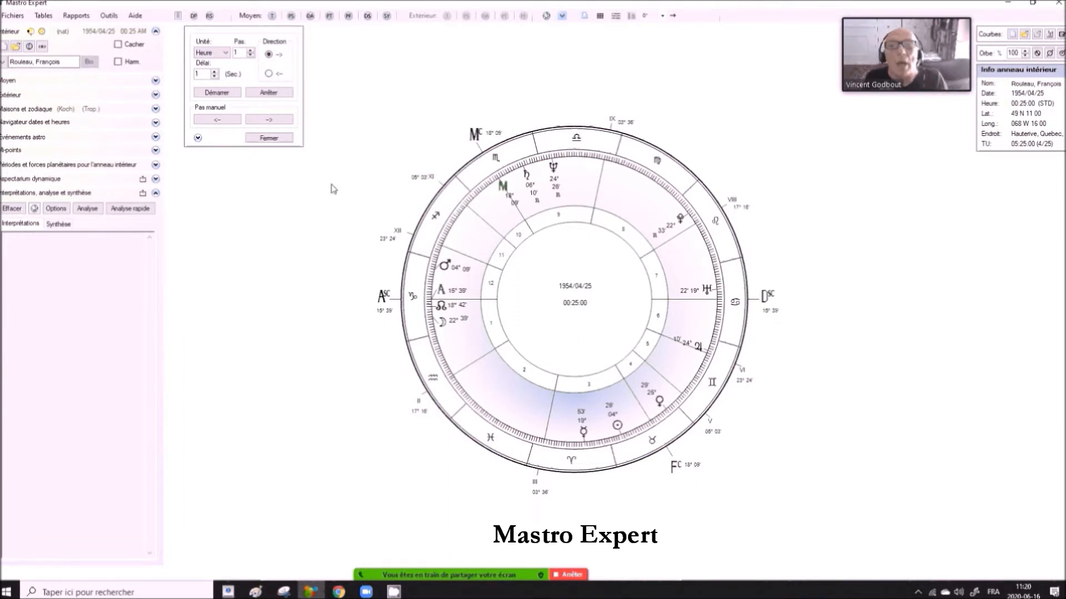
left_click(197, 138)
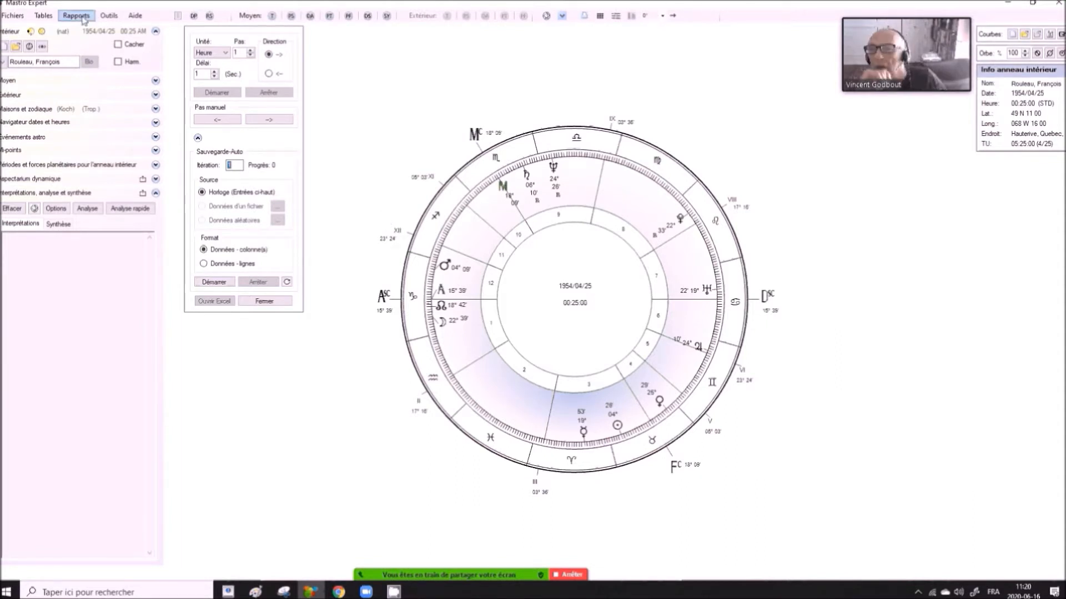
- Load Donald Trump's natal chart from the Données publiques database into the inner ring
left_click(16, 49)
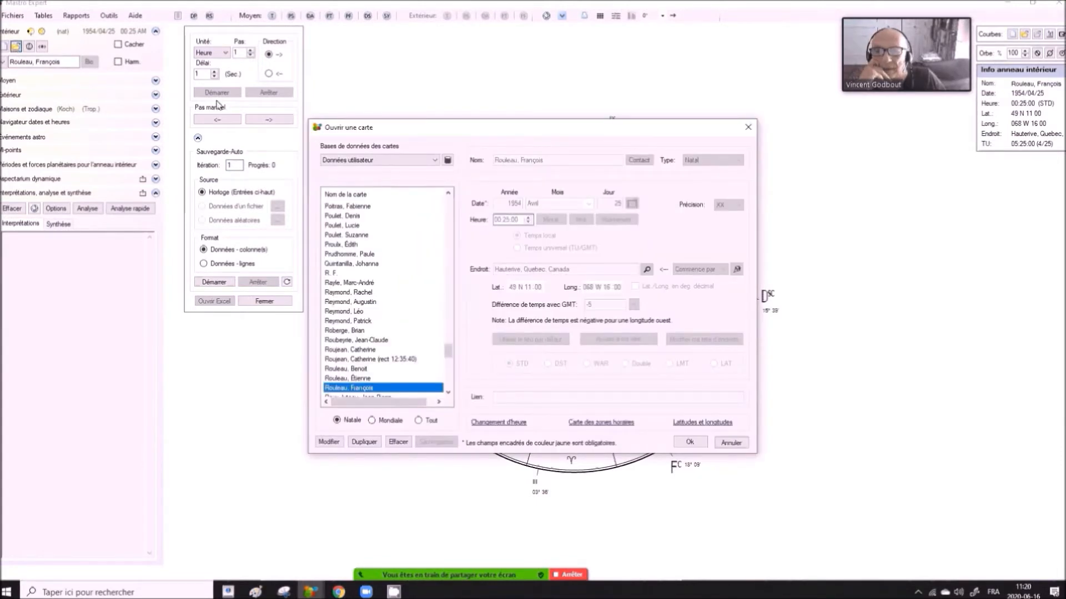
left_click(435, 161)
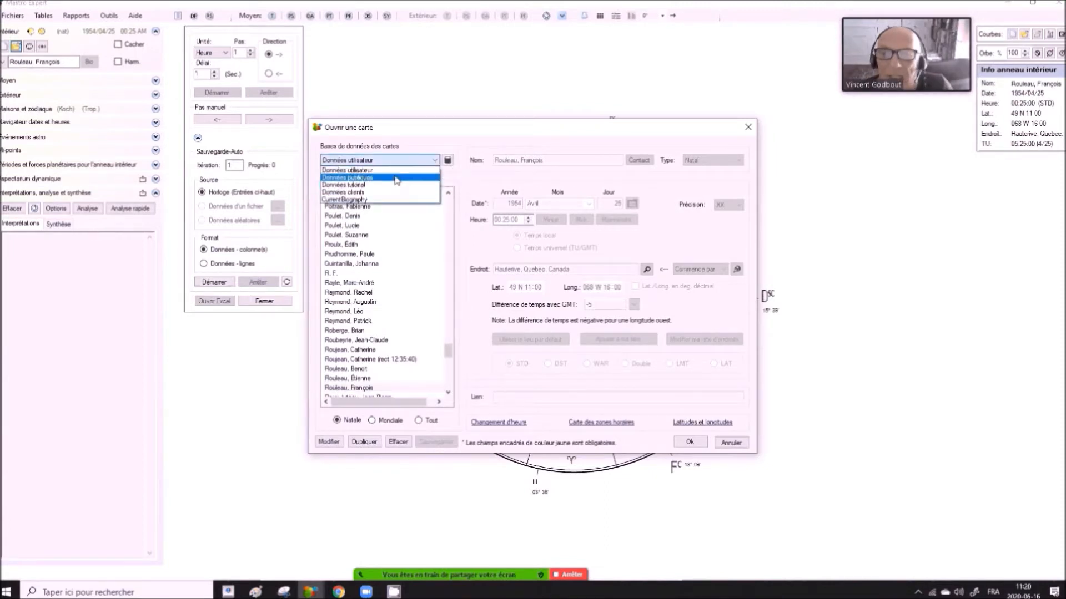
left_click(367, 178)
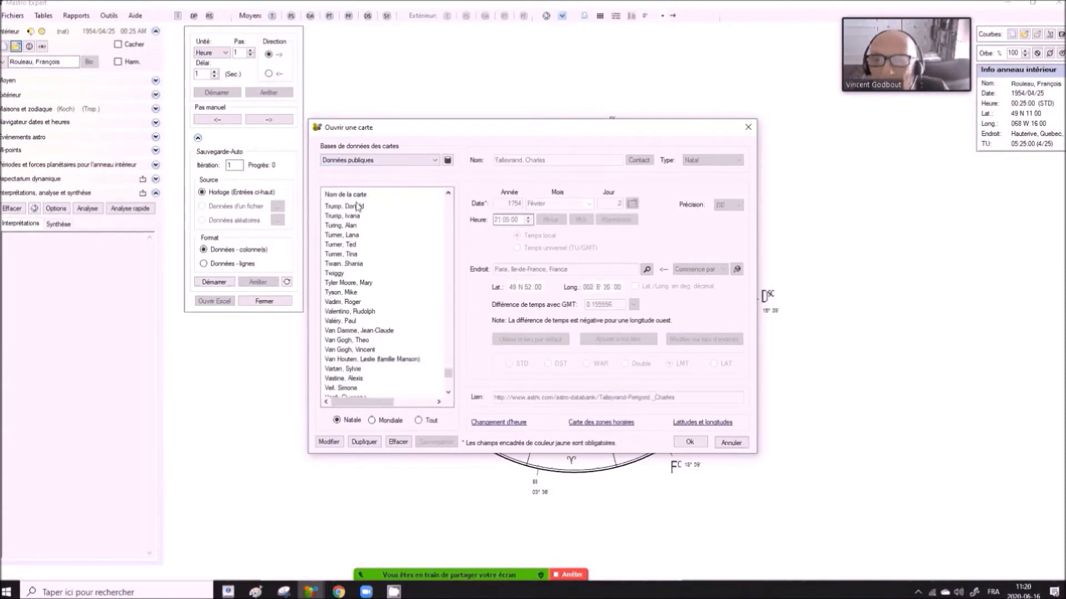
double_click(358, 207)
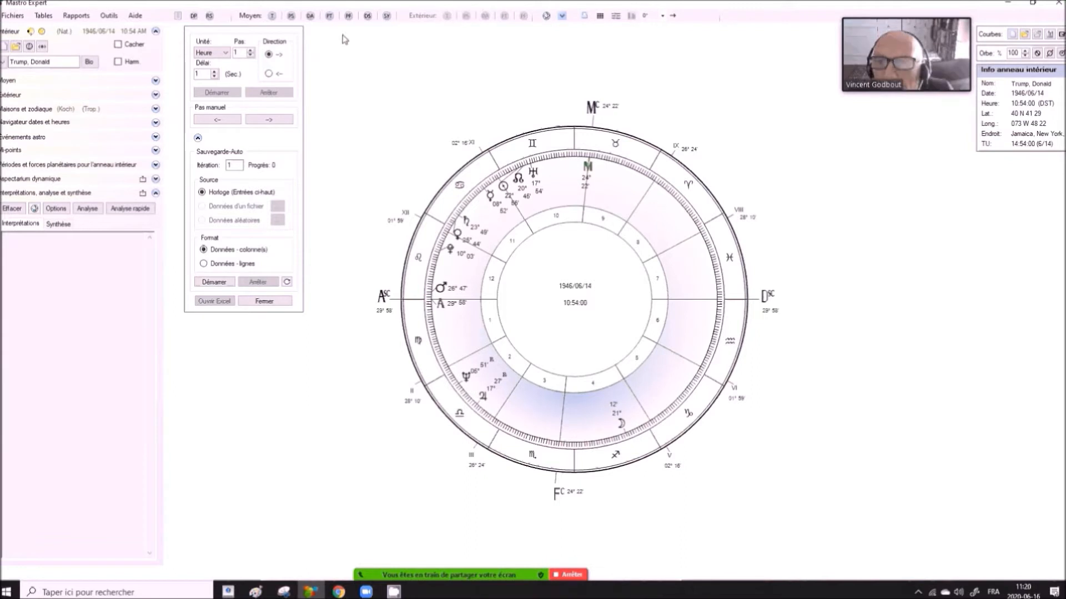
- Add secondary progressions as the middle ring and set its date to 1 January (Janvier) 2020
left_click(291, 17)
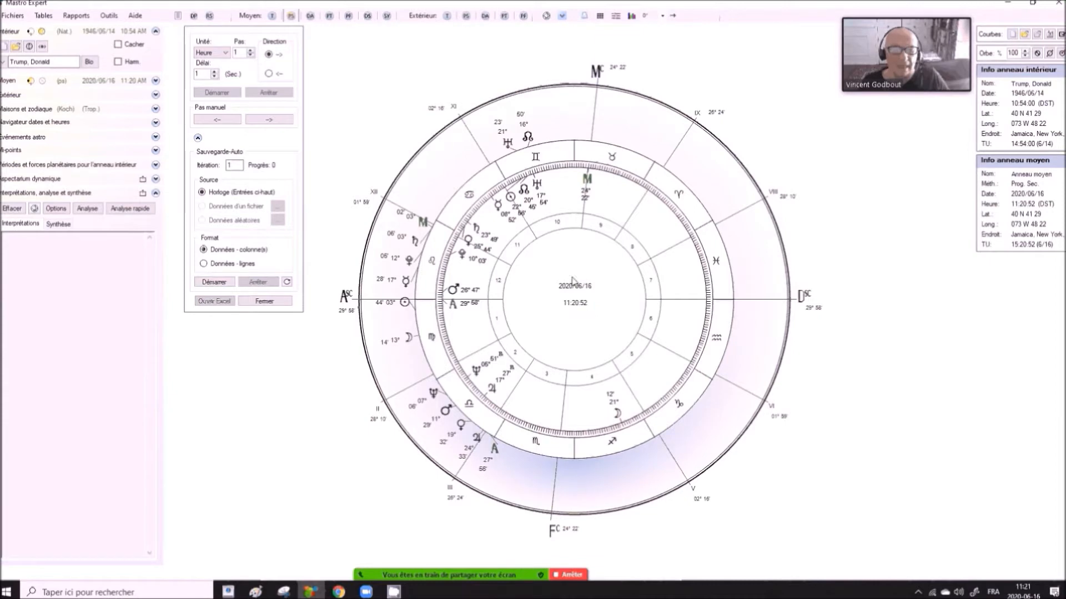
double_click(578, 293)
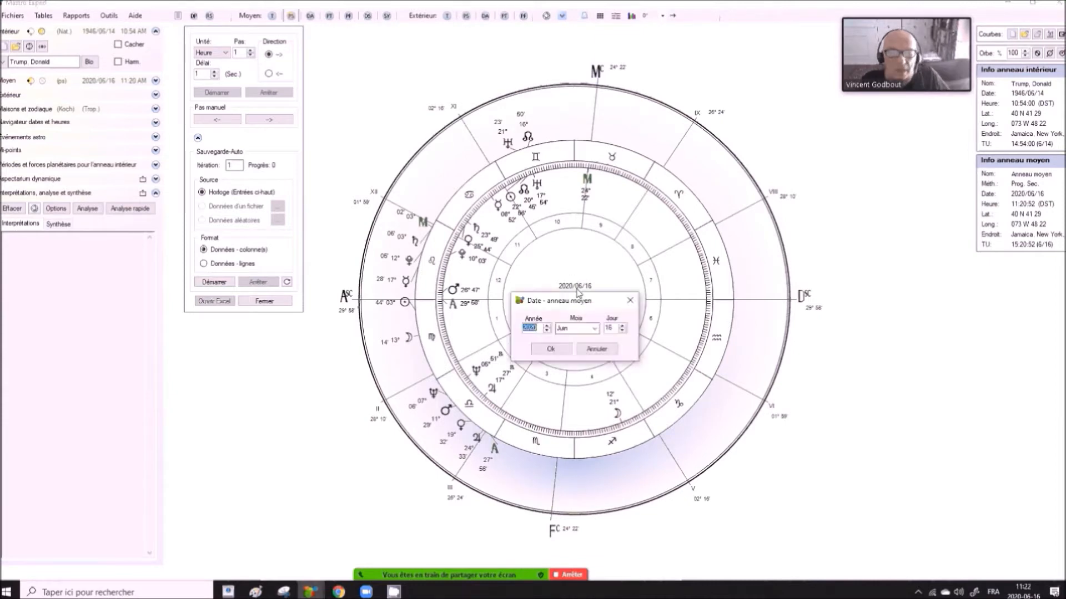
left_click(593, 328)
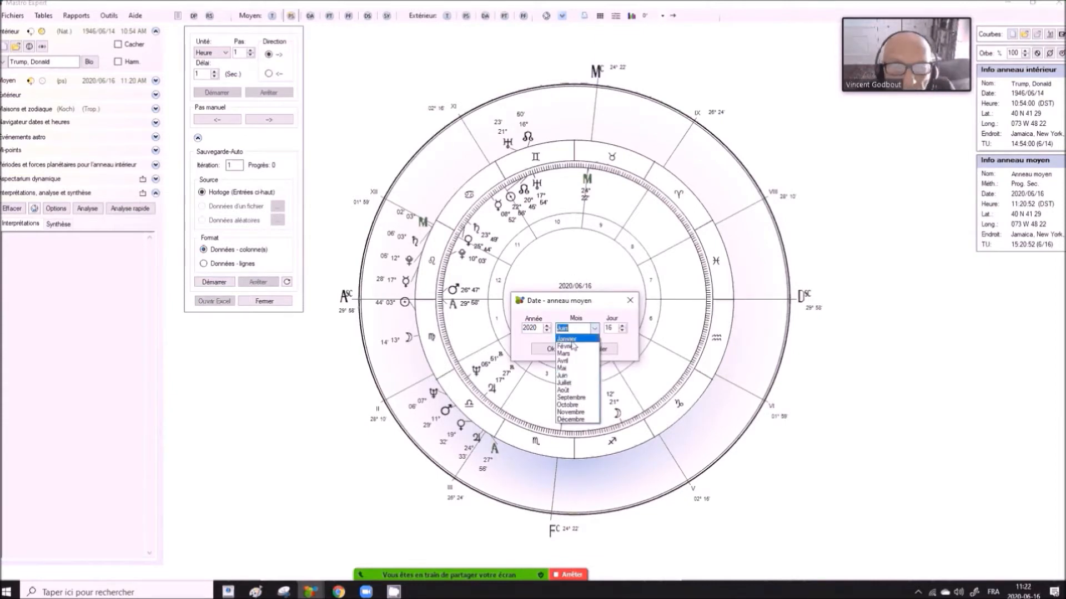
left_click(572, 337)
left_click(623, 330)
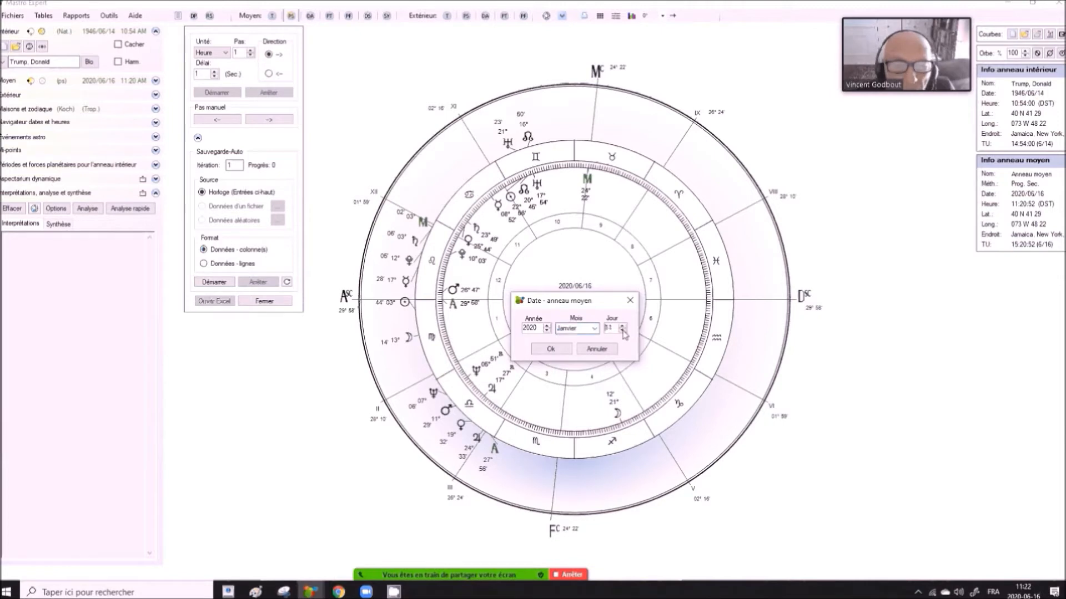
left_click(551, 350)
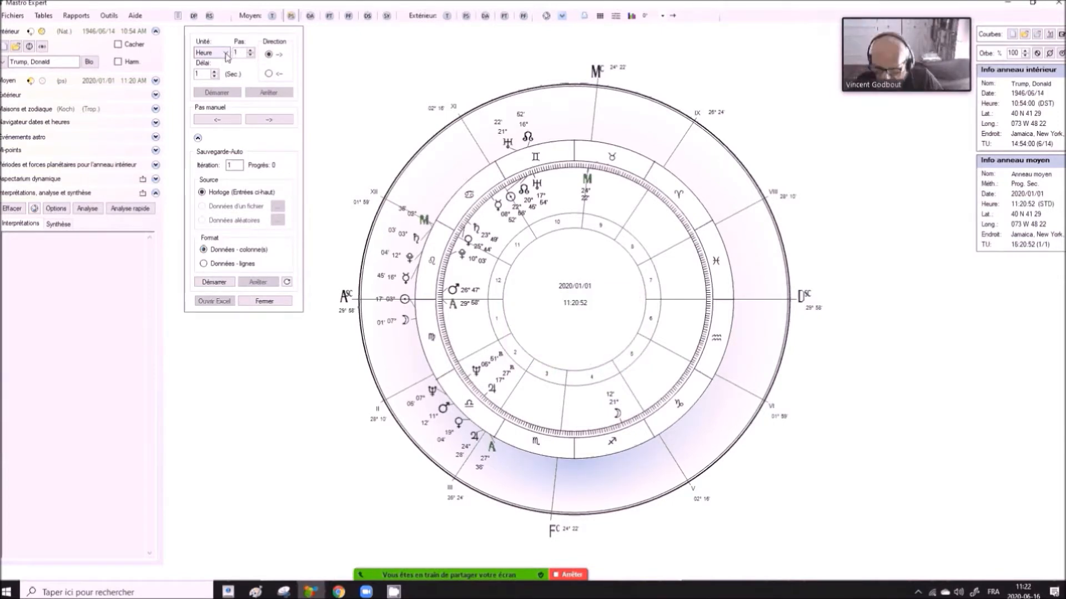
- Set the animation unit to Semaine and hide AS and MC for the Moyen ring in the planet preferences
left_click(226, 56)
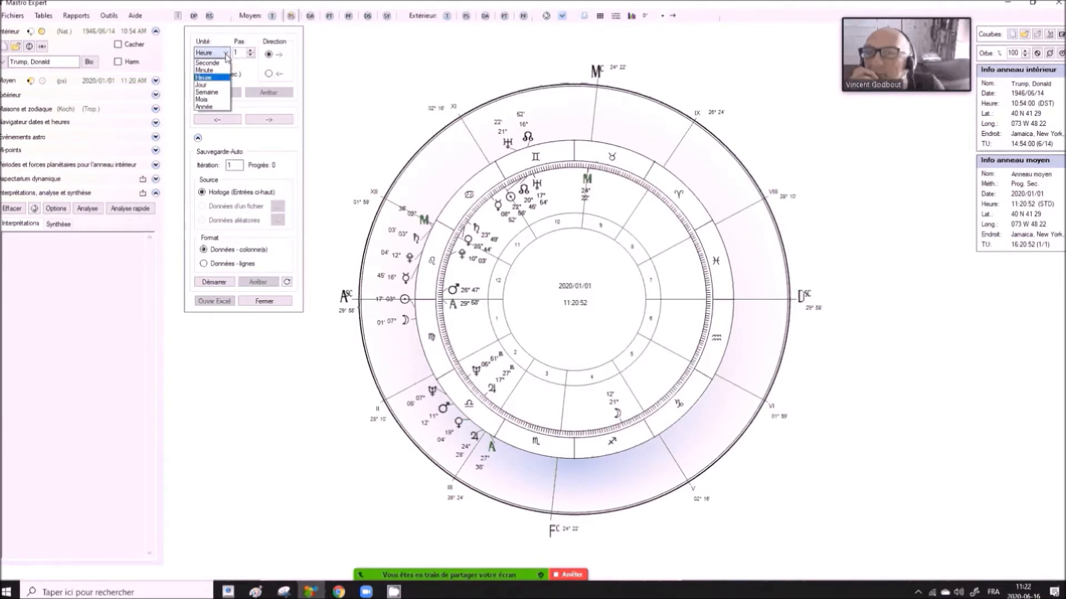
left_click(210, 92)
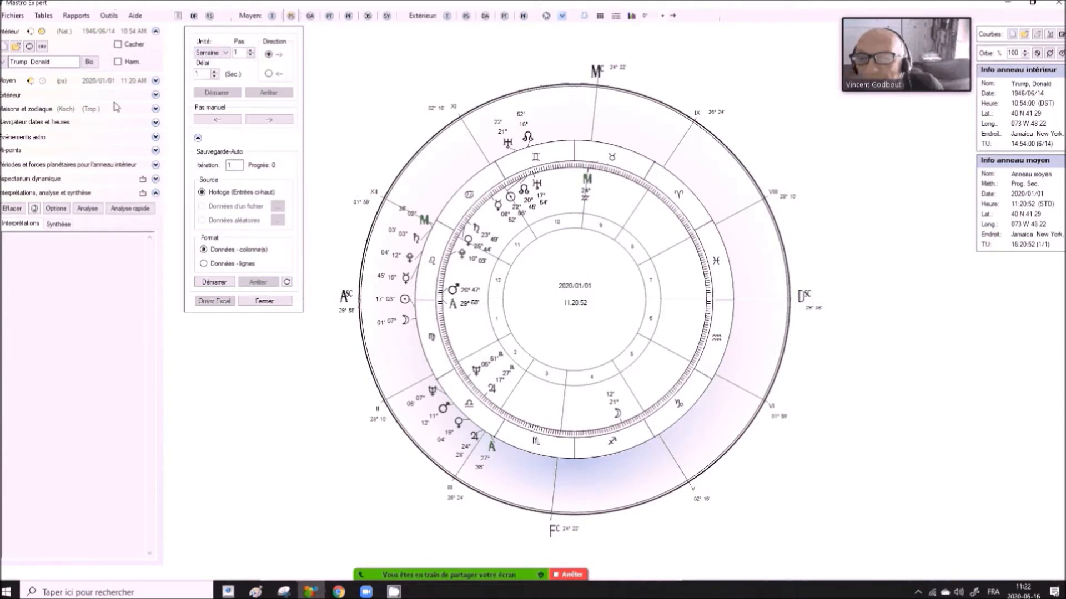
left_click(109, 16)
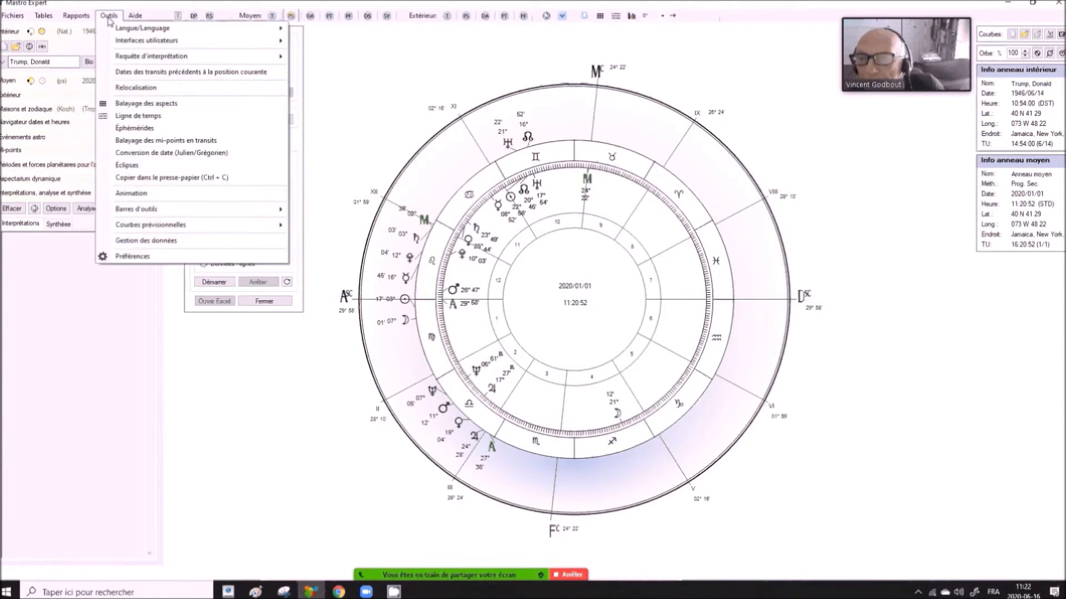
left_click(153, 258)
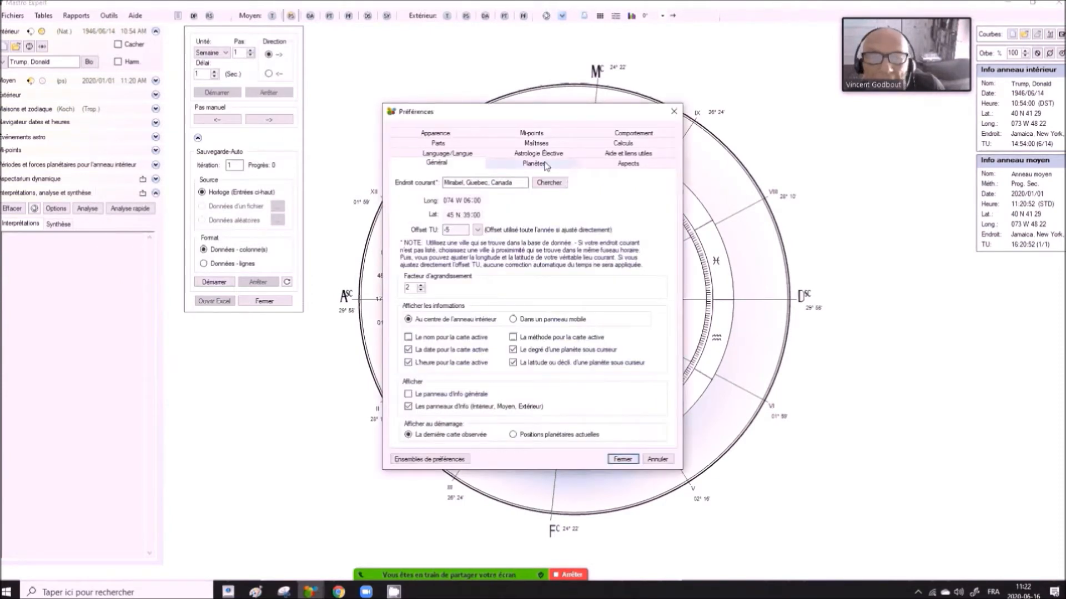
left_click(534, 164)
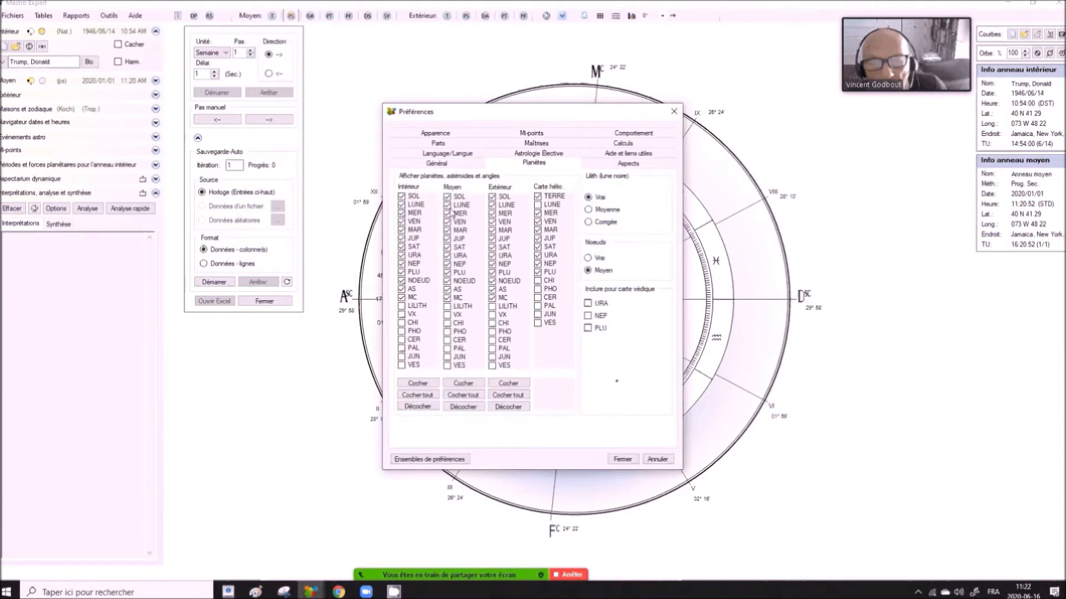
left_click(447, 298)
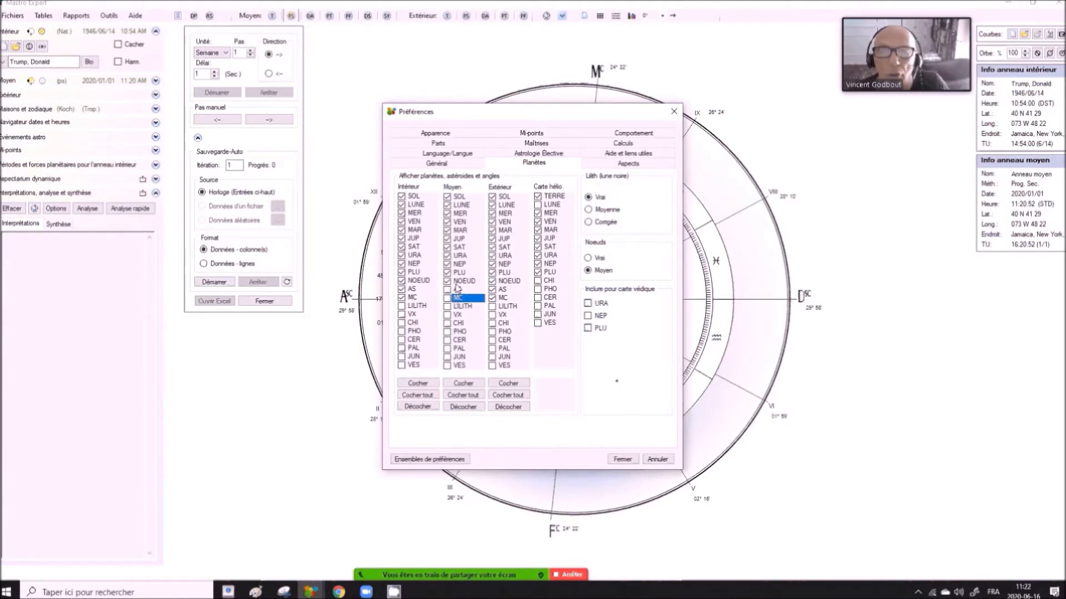
left_click(626, 460)
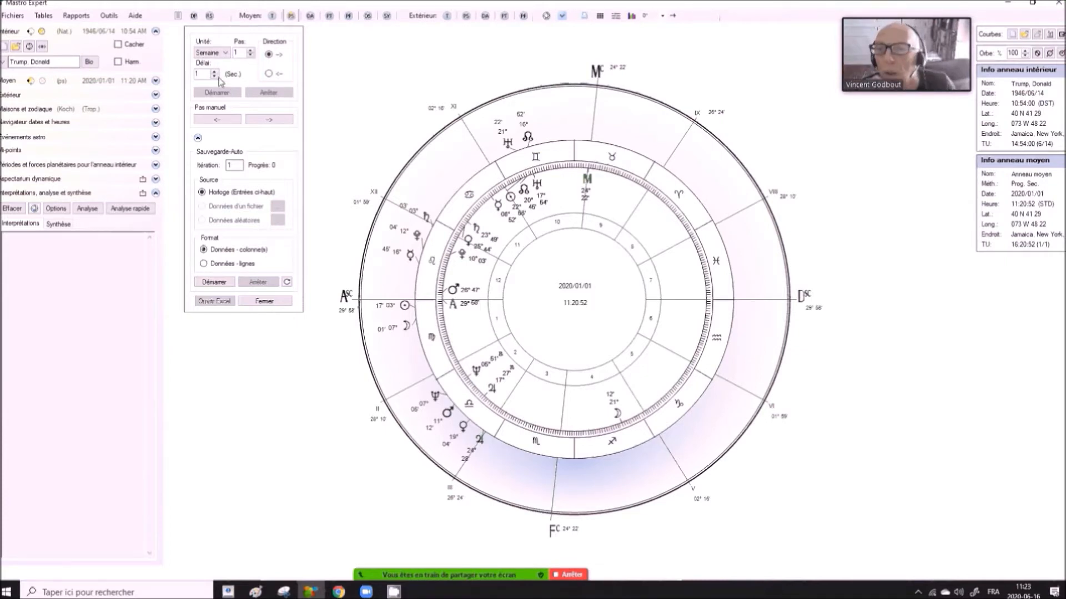
- Run the Sauvegarde-Auto with 52 iterations, stop it early and close the animation tool
left_click_drag(231, 167, 224, 167)
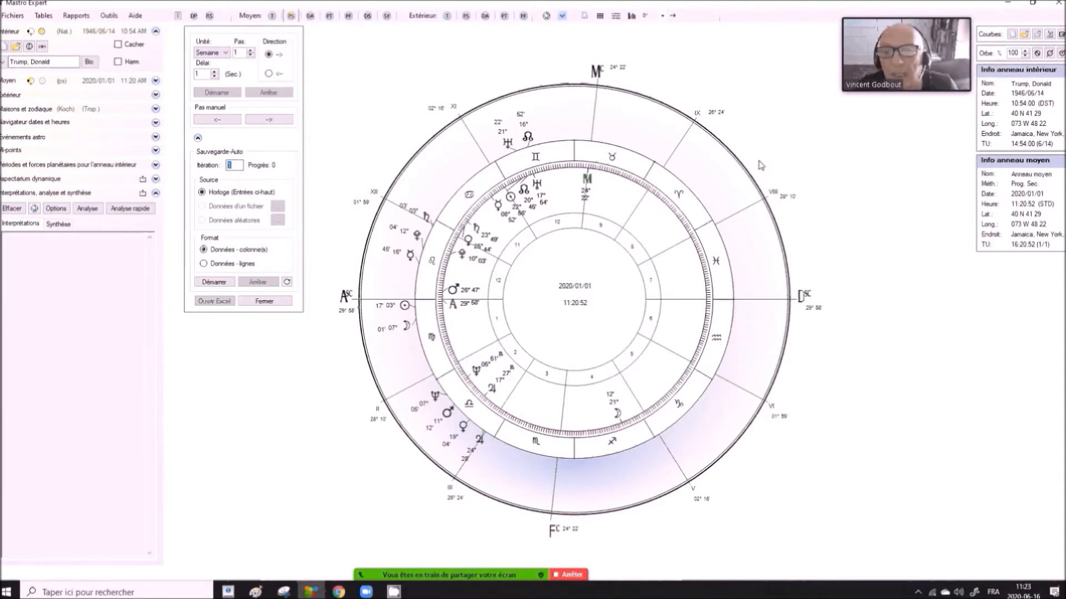
type("52")
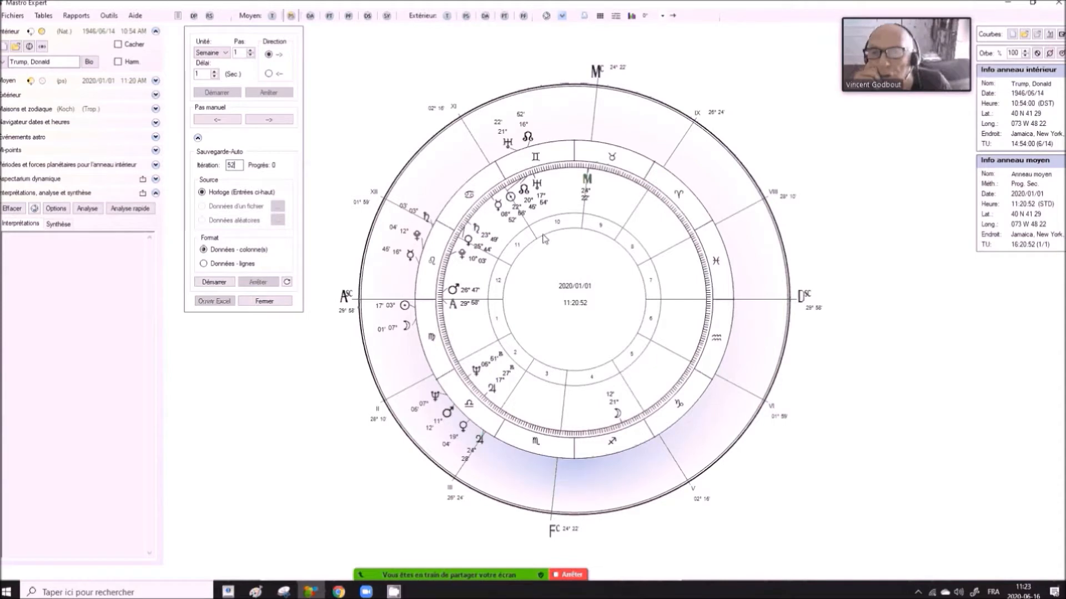
left_click(231, 283)
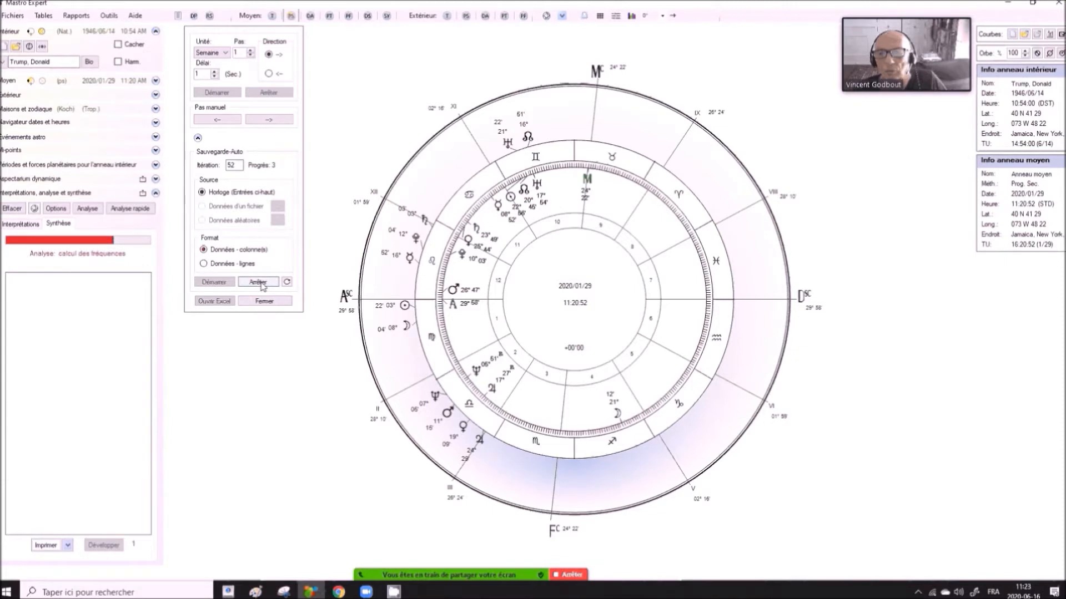
left_click(258, 283)
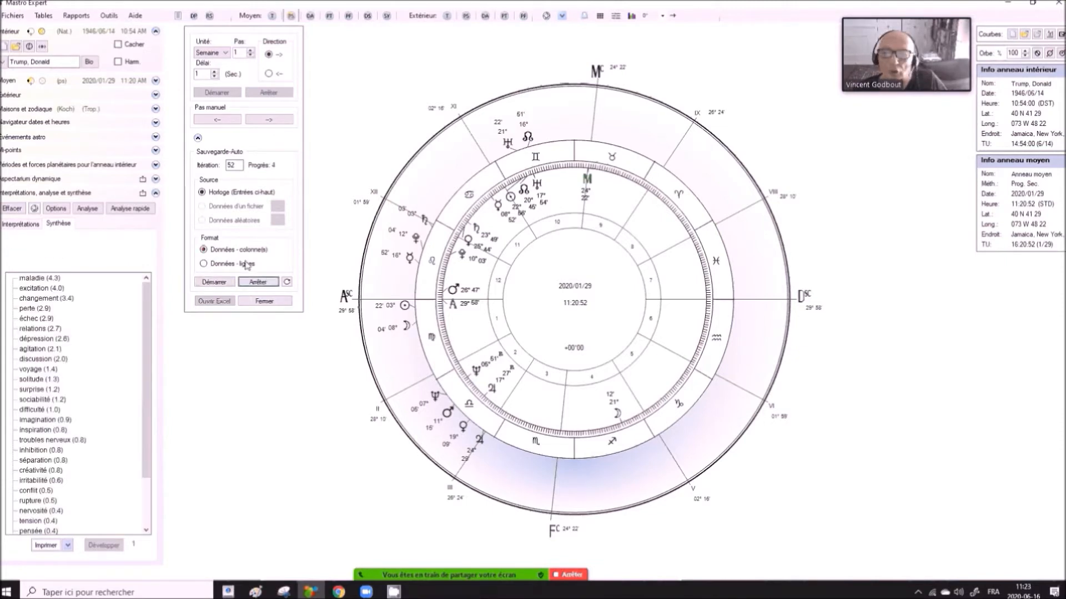
left_click(265, 303)
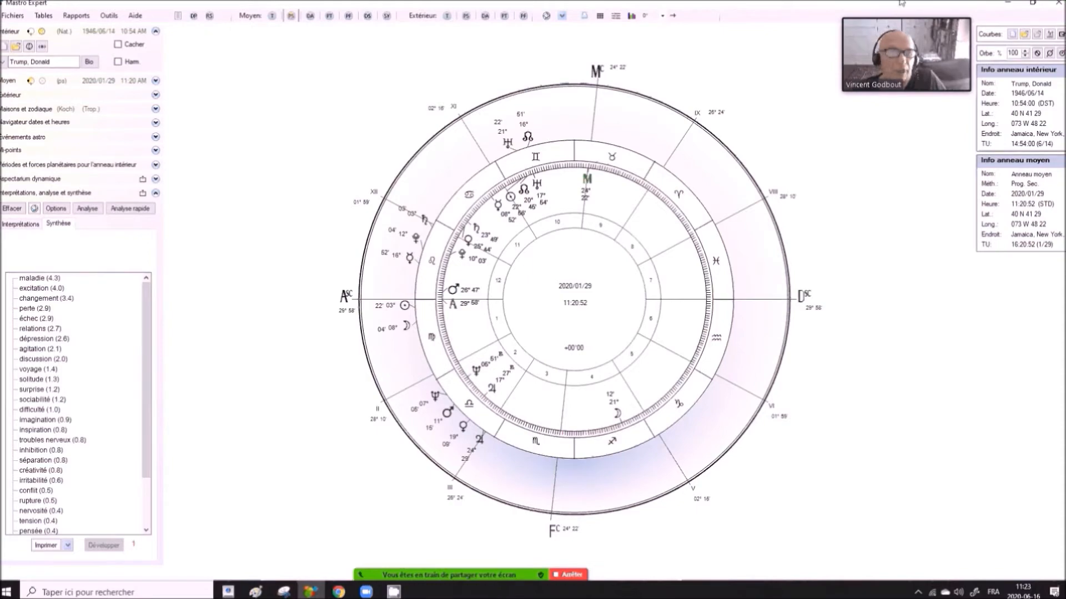
- Switch to the desktop, move Arbres.csv into the Trump folder and open that folder
left_click(1007, 3)
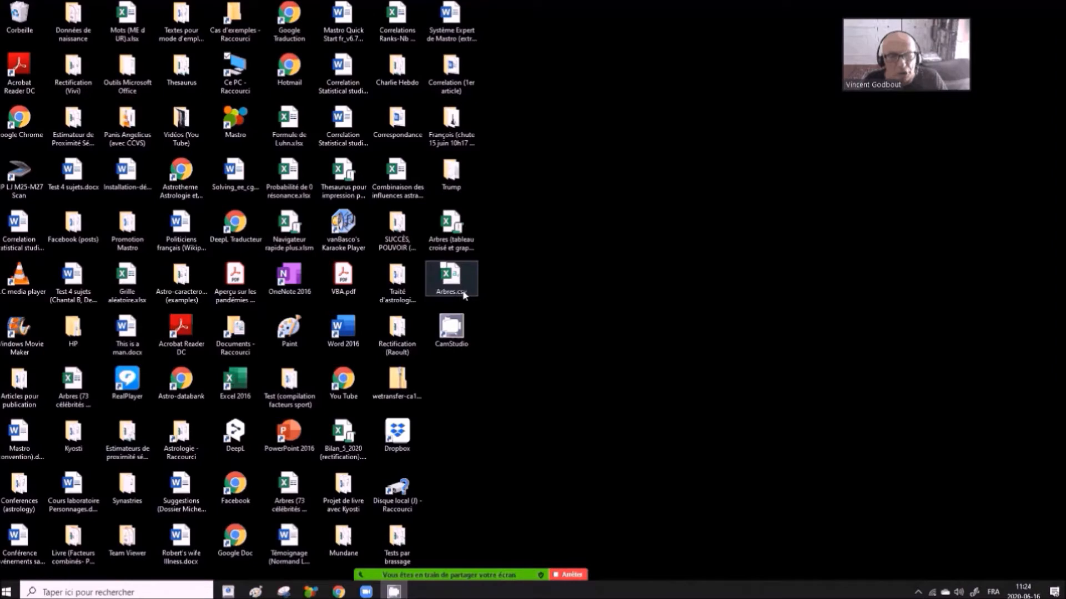
left_click_drag(453, 280, 462, 177)
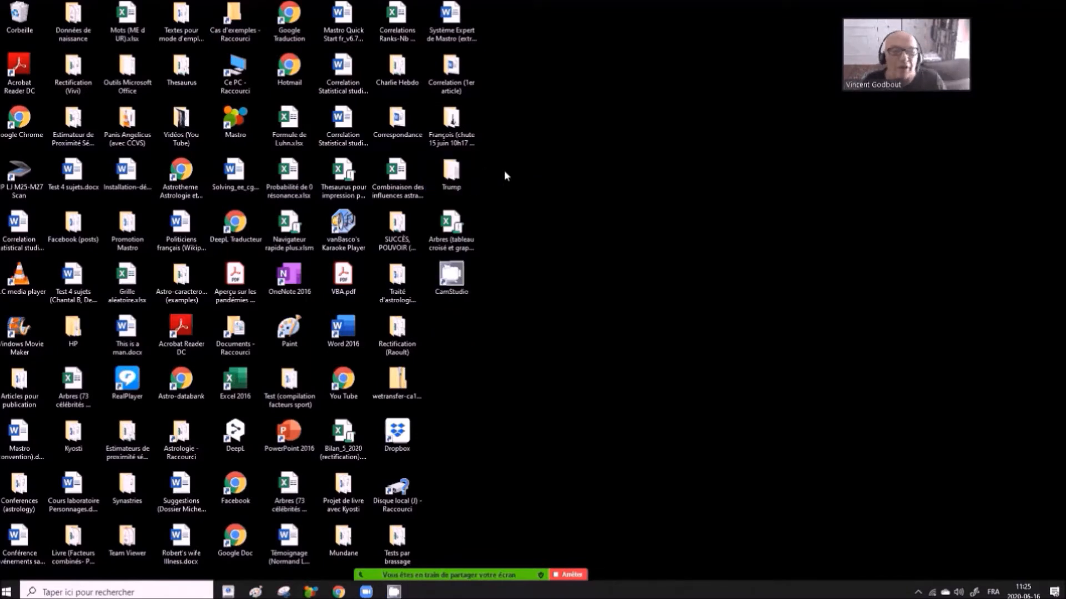
left_click(450, 176)
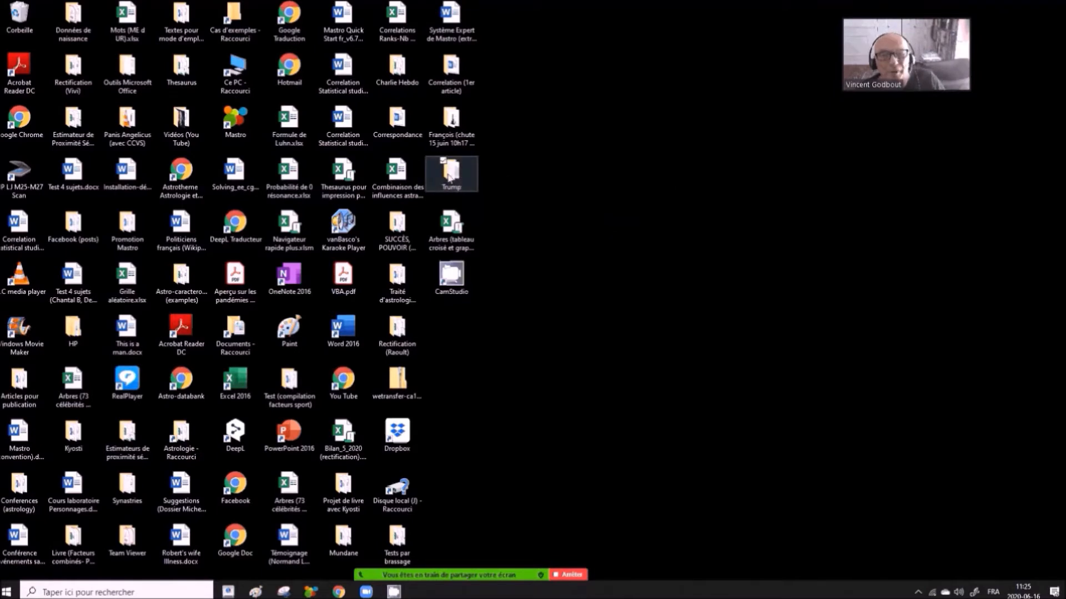
double_click(449, 177)
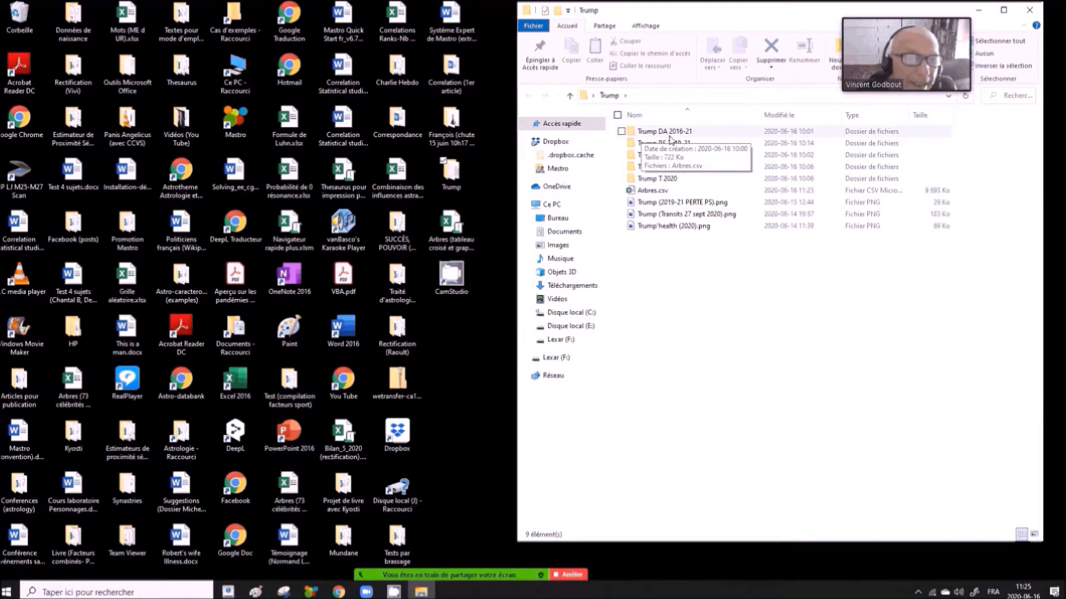
- Examine the contents of the Trump DA 2016-21, Trump PS 2019-21 and Trump PT 2019-21 subfolders
double_click(633, 133)
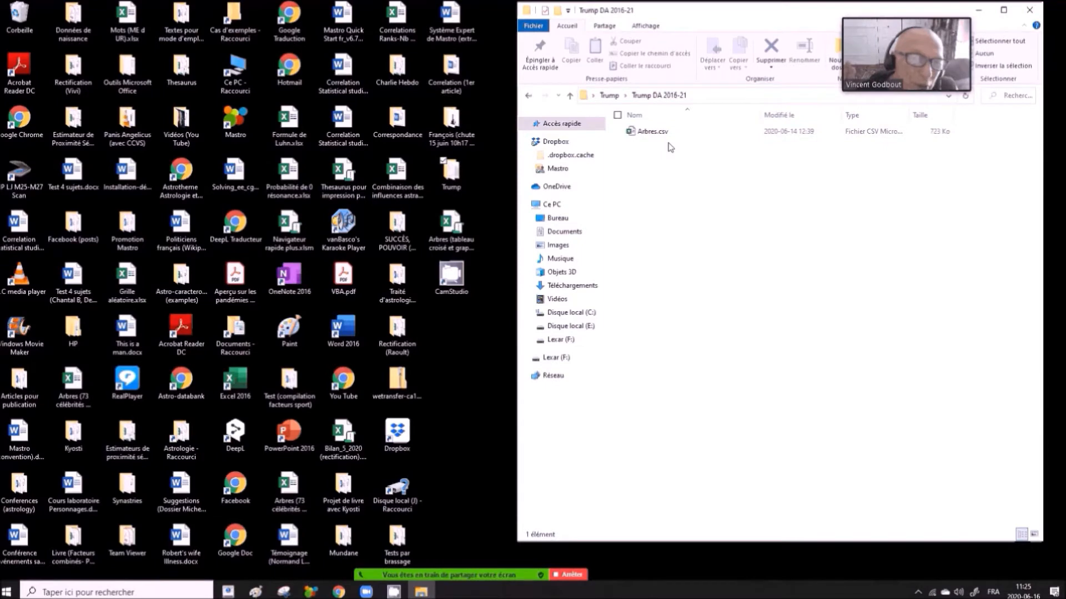
left_click(529, 96)
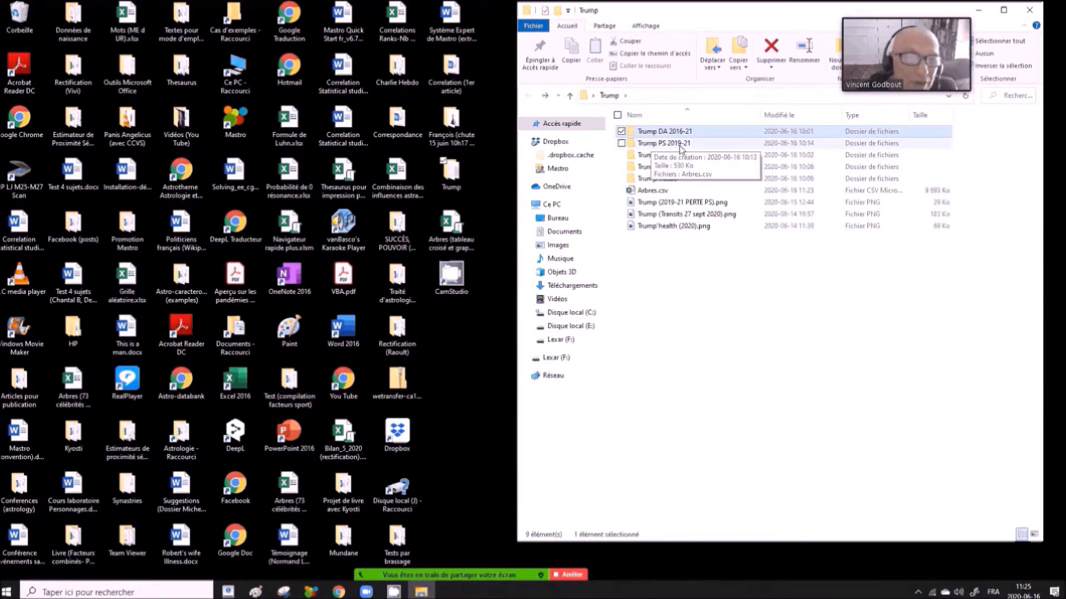
double_click(637, 144)
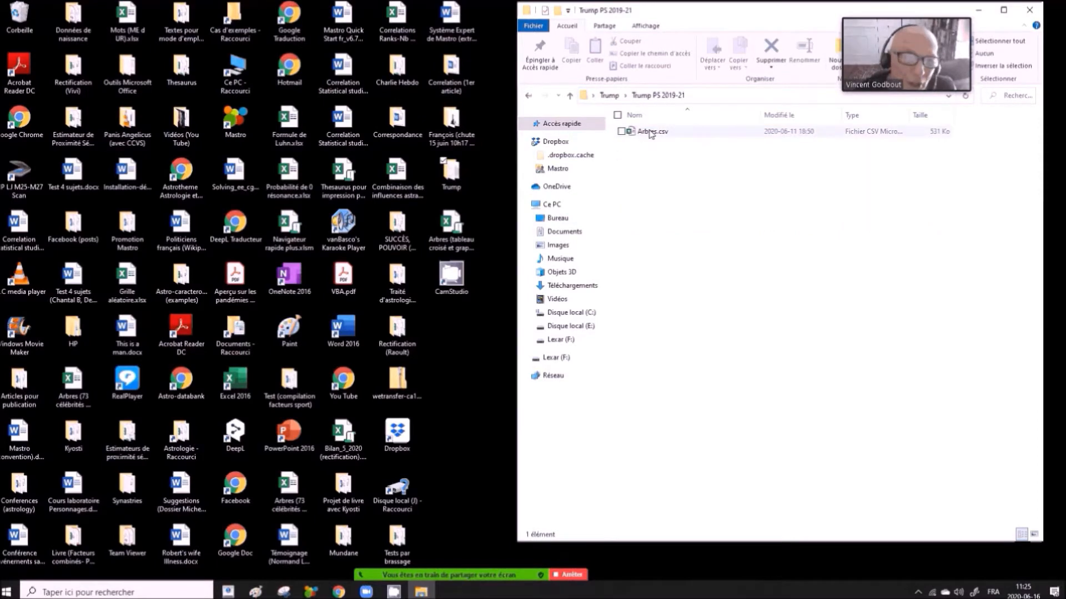
left_click(529, 97)
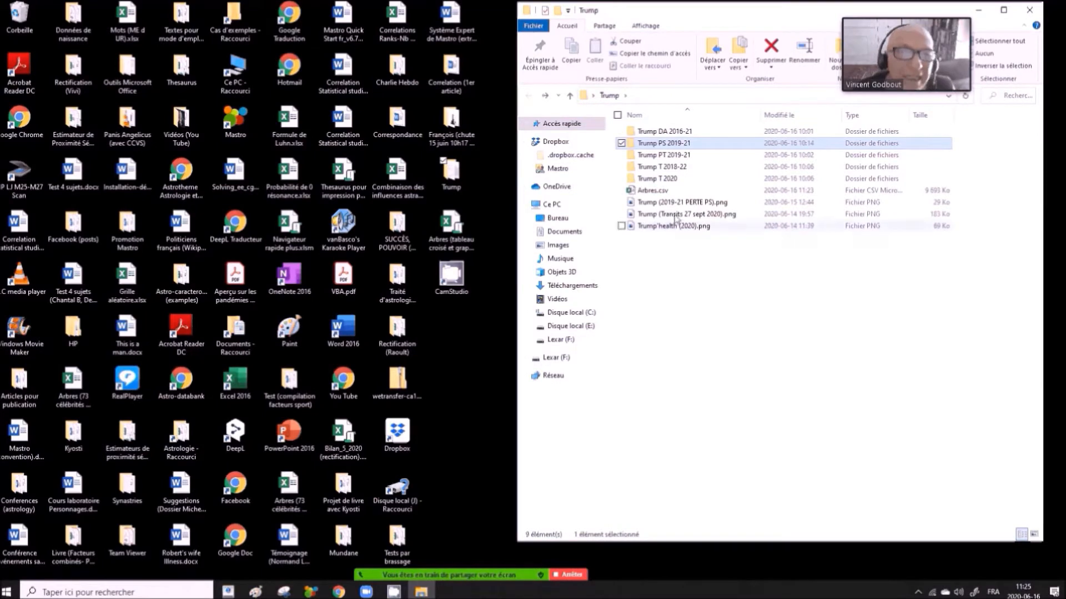
left_click(662, 157)
double_click(662, 159)
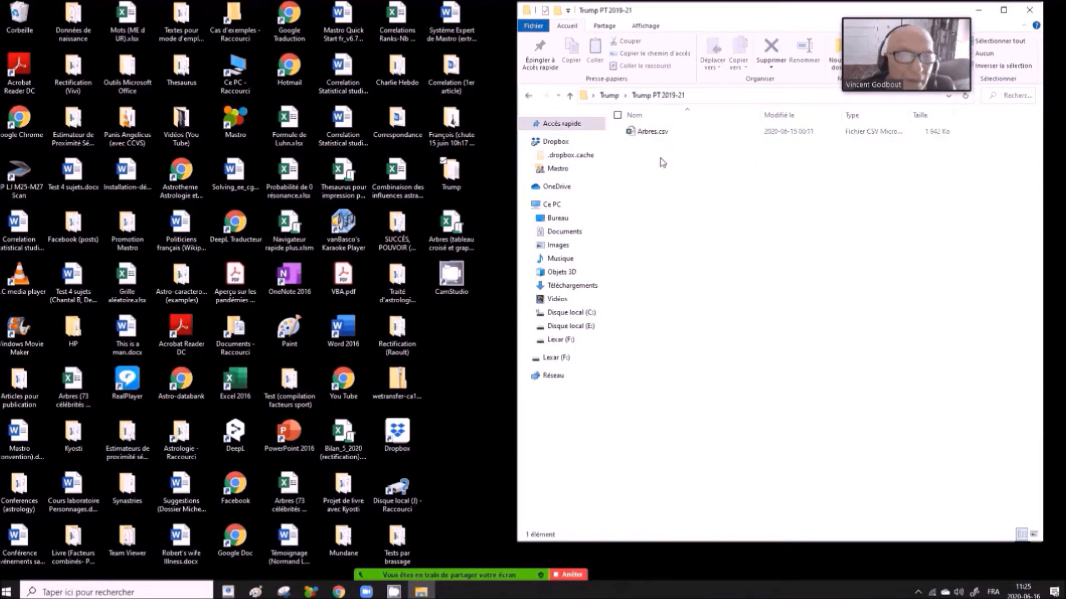
left_click(529, 96)
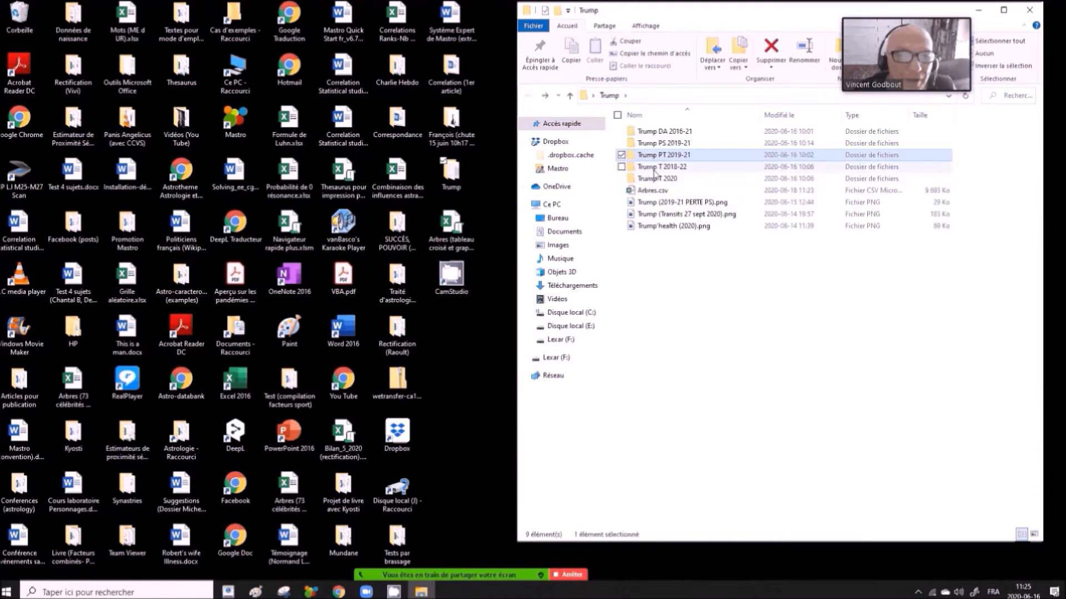
- Examine the Arbres.csv file stored in the Trump T 2018-22 subfolder, close it and return to the Trump folder
left_click(658, 168)
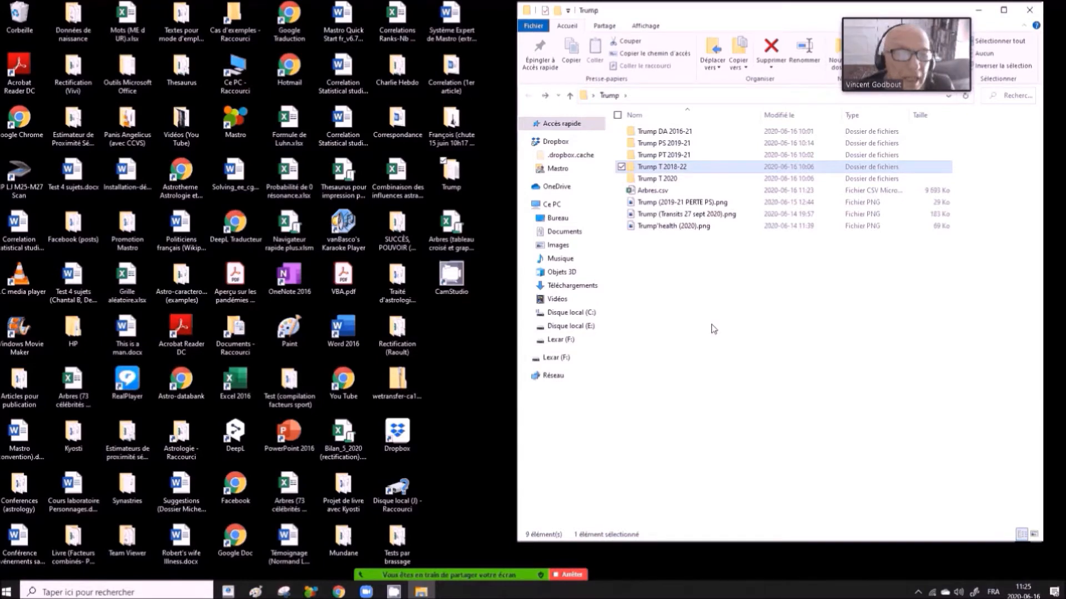
double_click(655, 169)
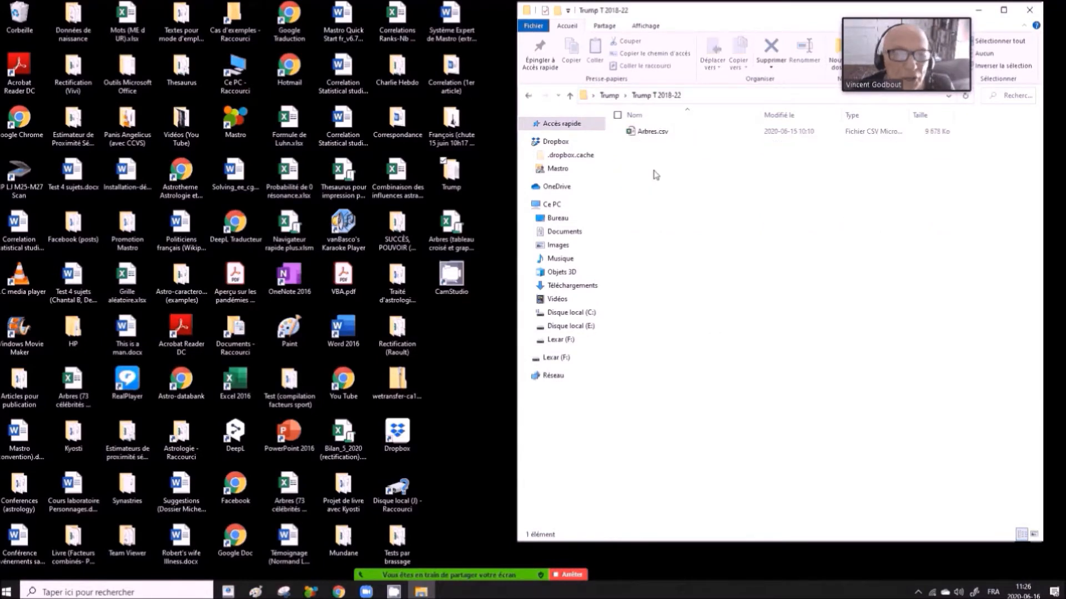
left_click(657, 136)
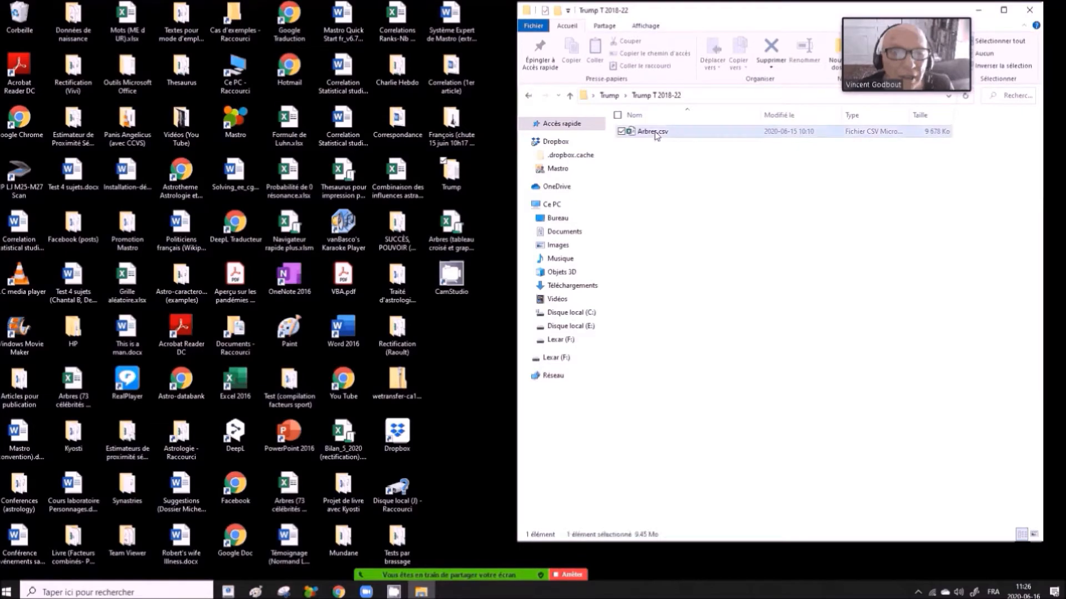
double_click(655, 131)
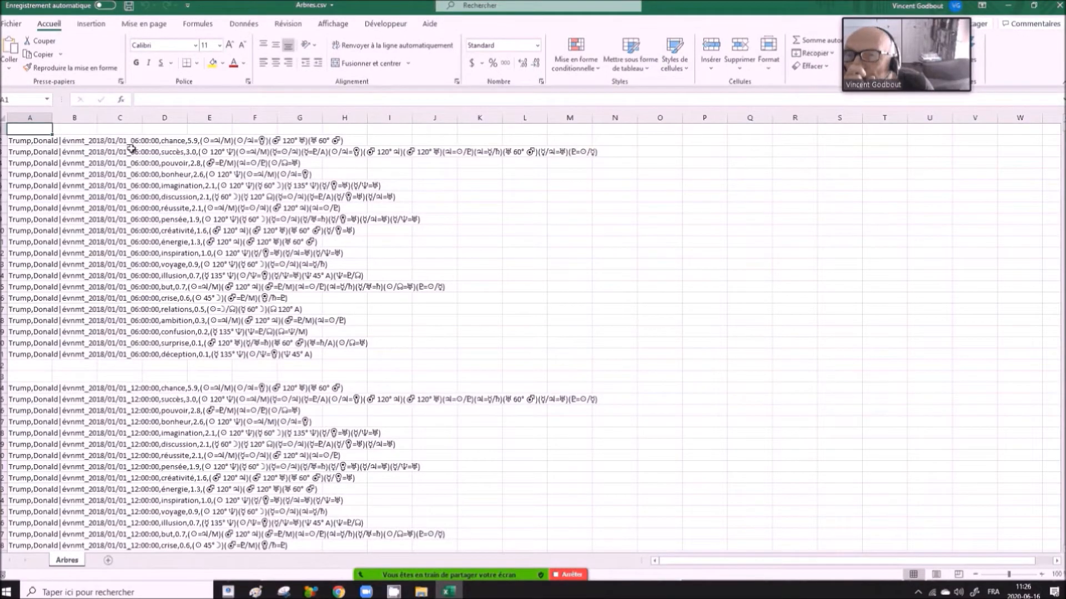
scroll(161, 408, "down", 3)
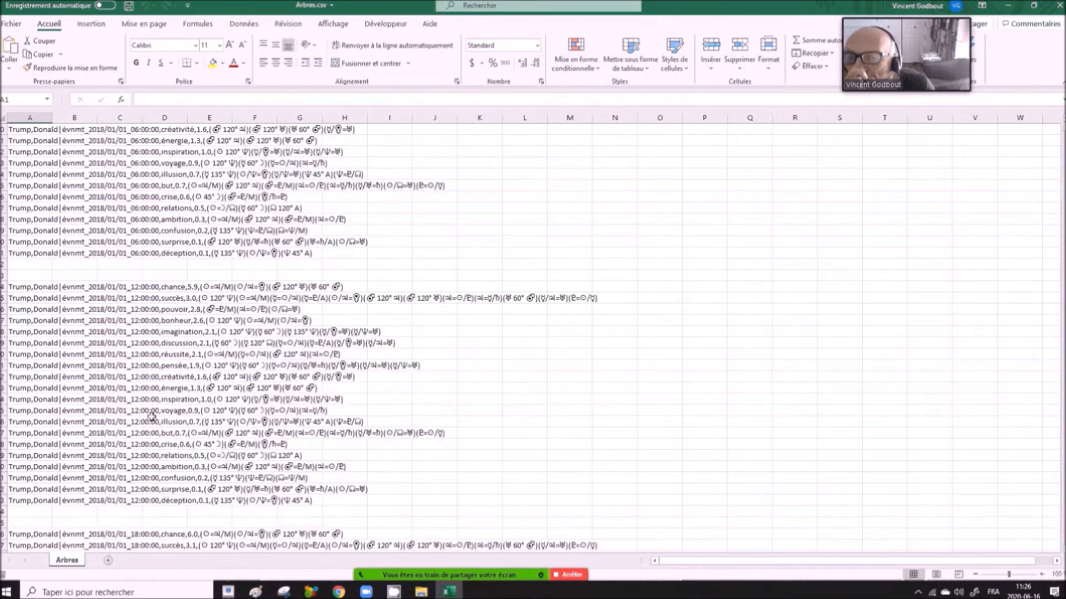
scroll(153, 416, "down", 6)
scroll(153, 413, "up", 7)
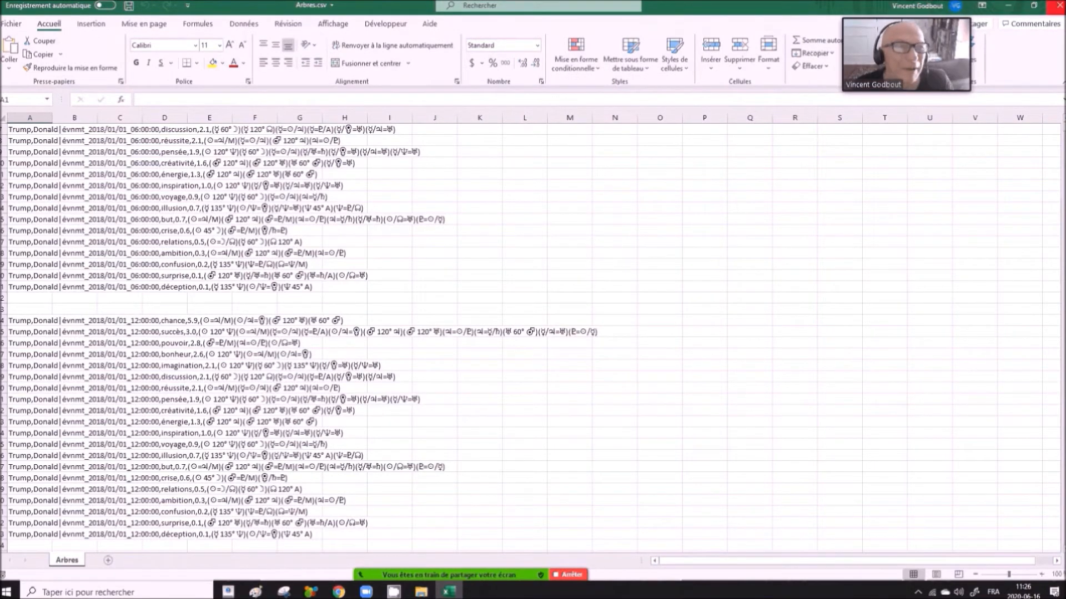
left_click(1055, 7)
left_click(529, 96)
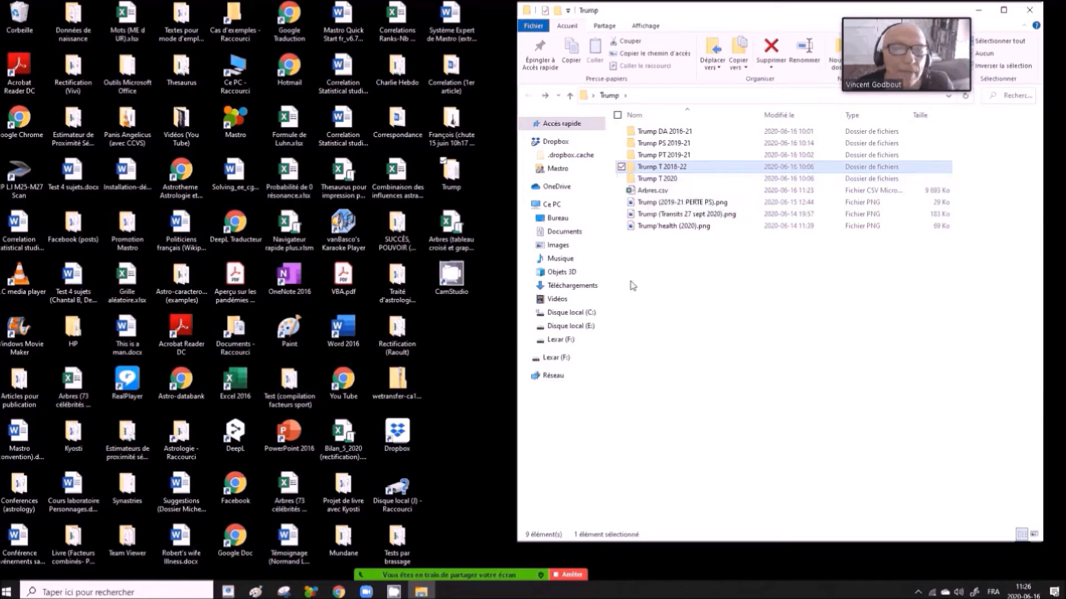
- Open Arbres.csv from the Trump folder and inspect the cell contents of its first data rows
left_click(646, 194)
double_click(645, 194)
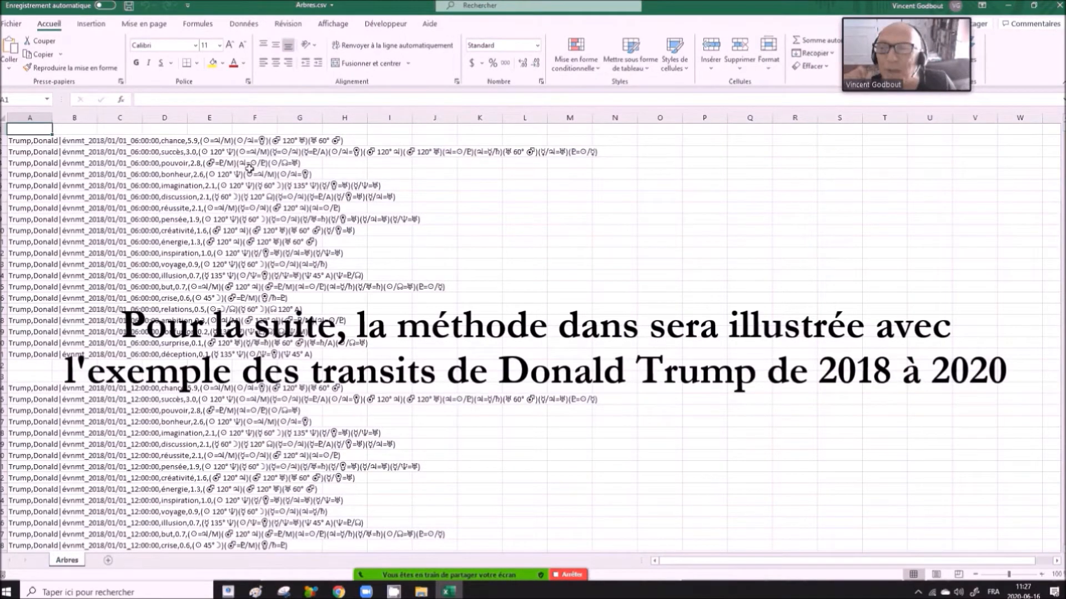
left_click(79, 142)
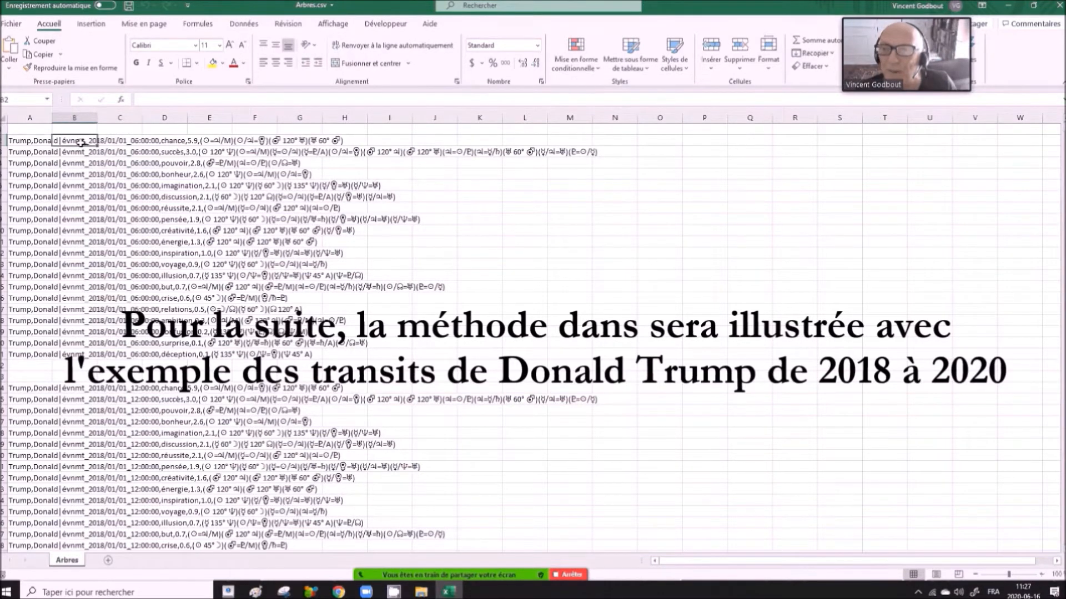
left_click(127, 142)
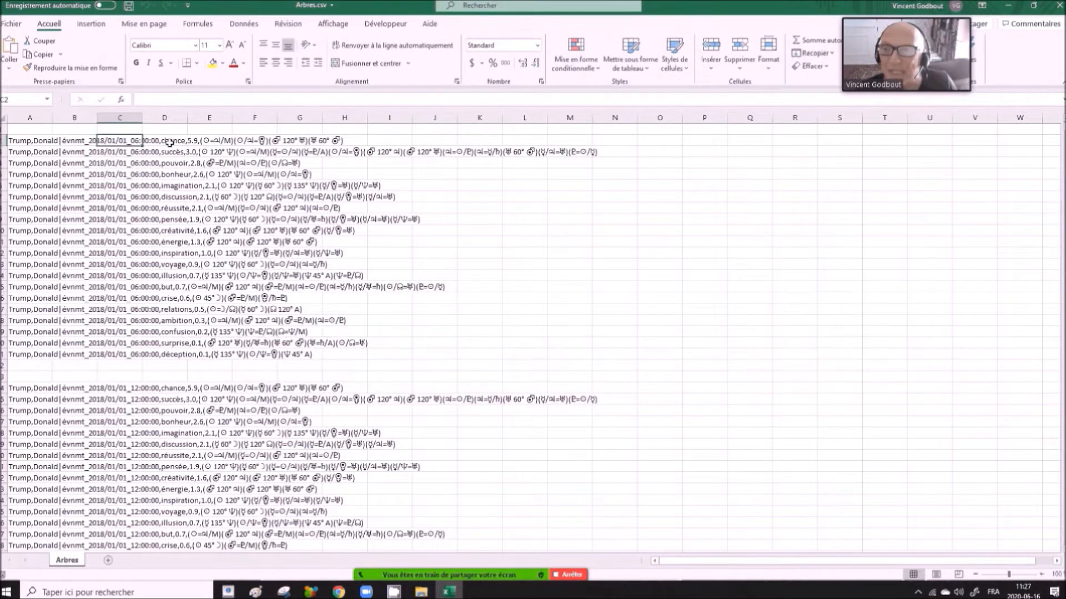
left_click(170, 142)
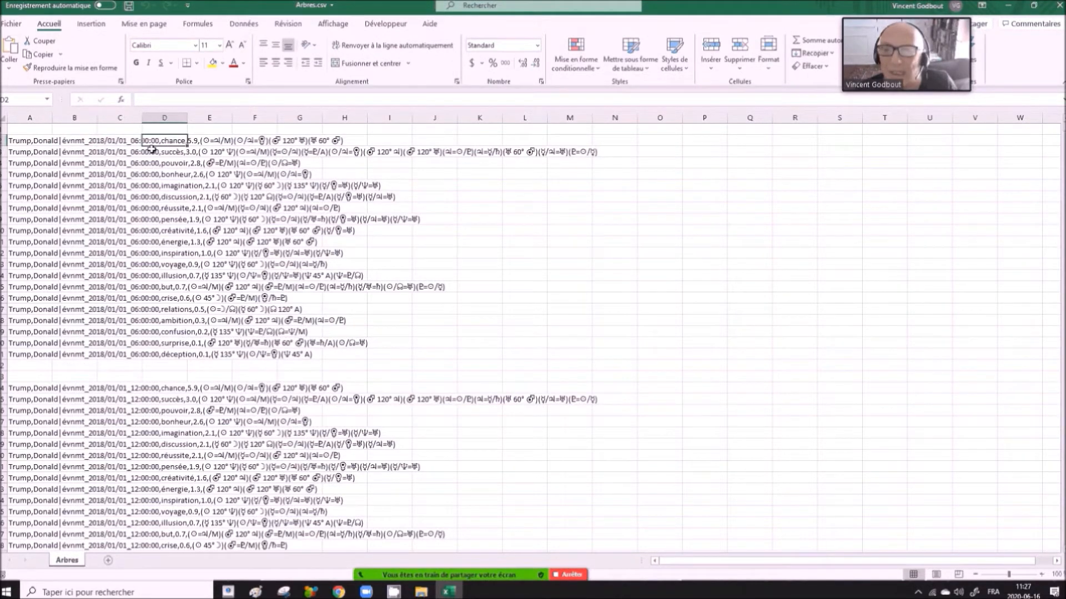
left_click(17, 138)
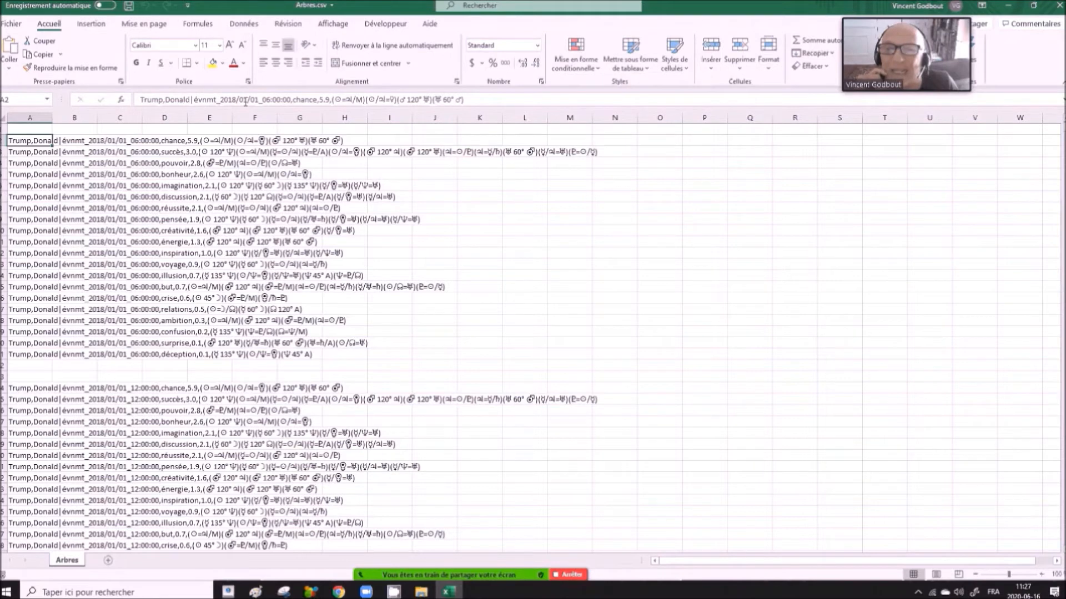
left_click(34, 153)
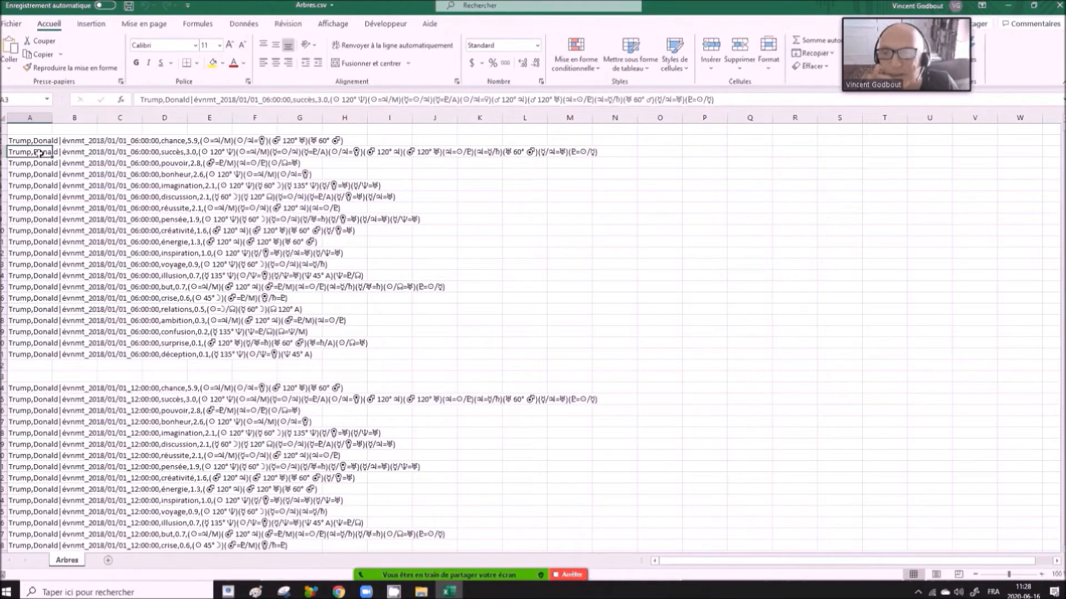
key("Up")
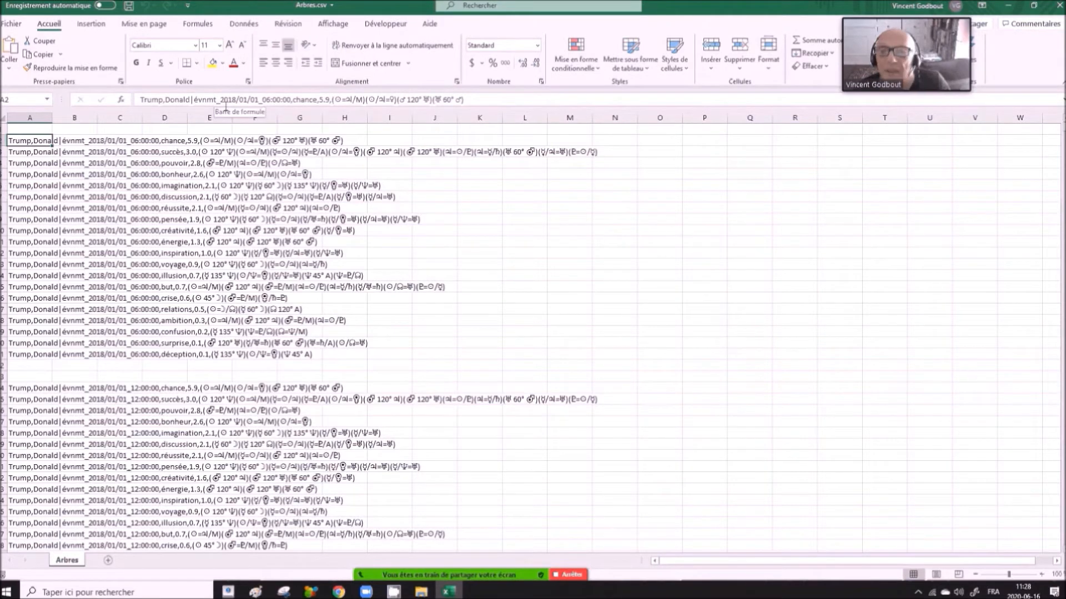
- Copy the prefix "Trump,Donald|évnmt_" from cell A2 and enter it as the search text for a replacement
left_click_drag(221, 100, 290, 101)
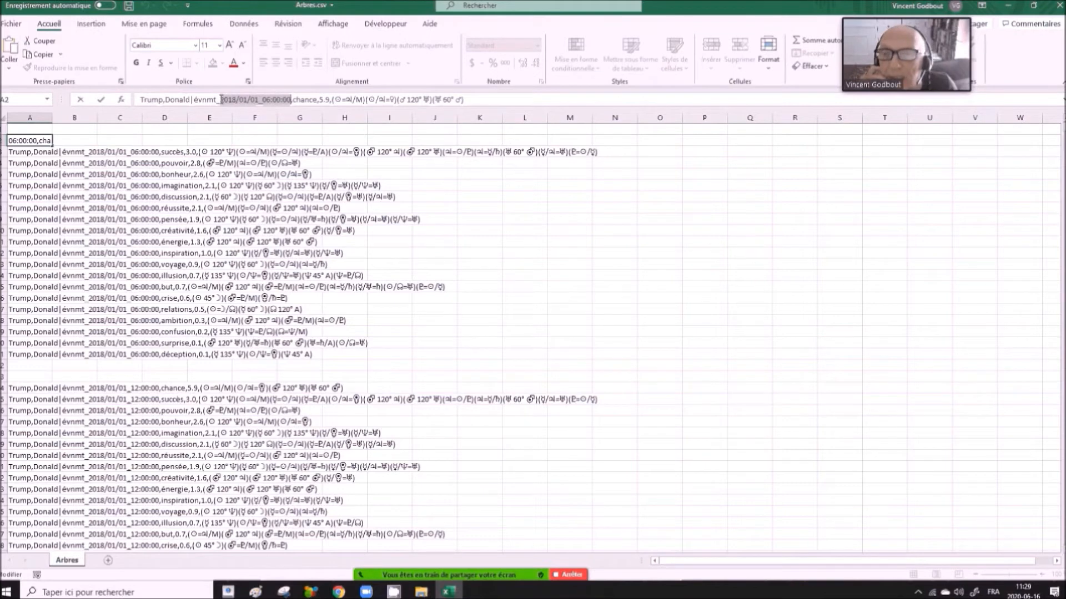
left_click_drag(222, 100, 140, 100)
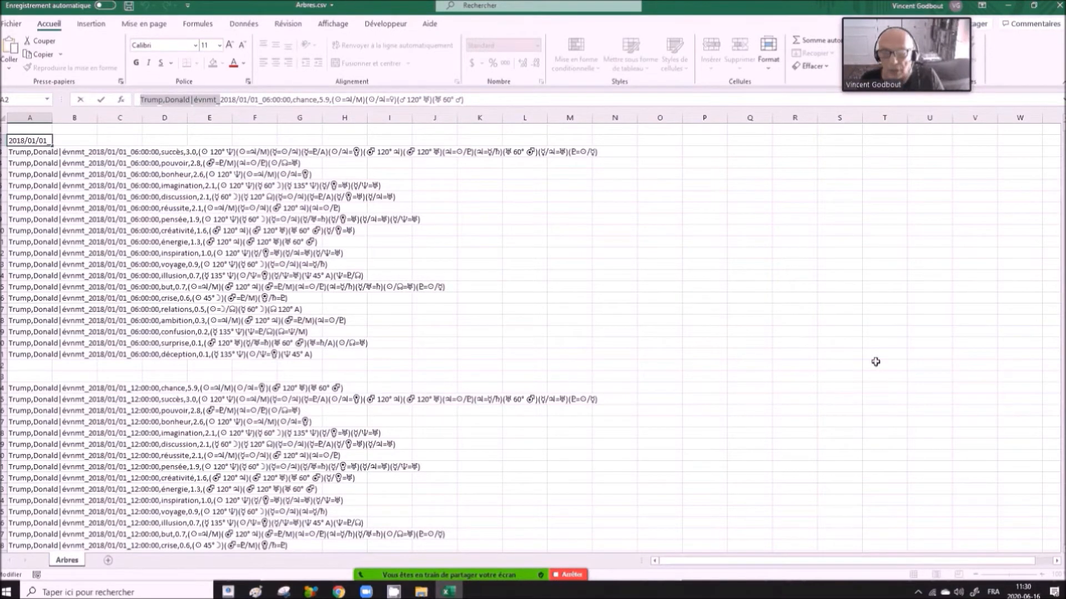
key("ctrl+c")
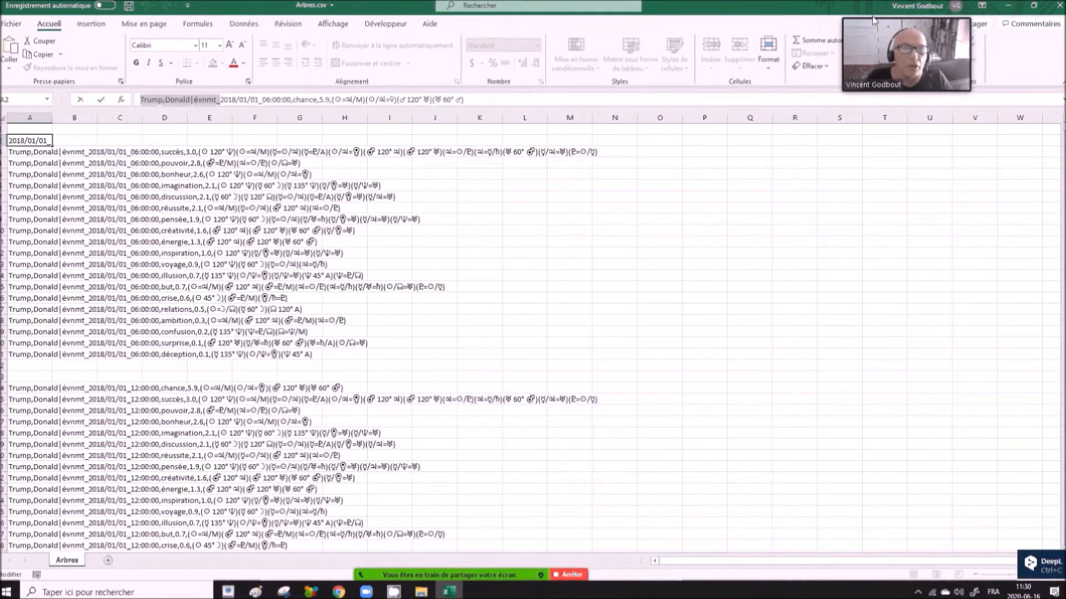
mouse_move(888, 21)
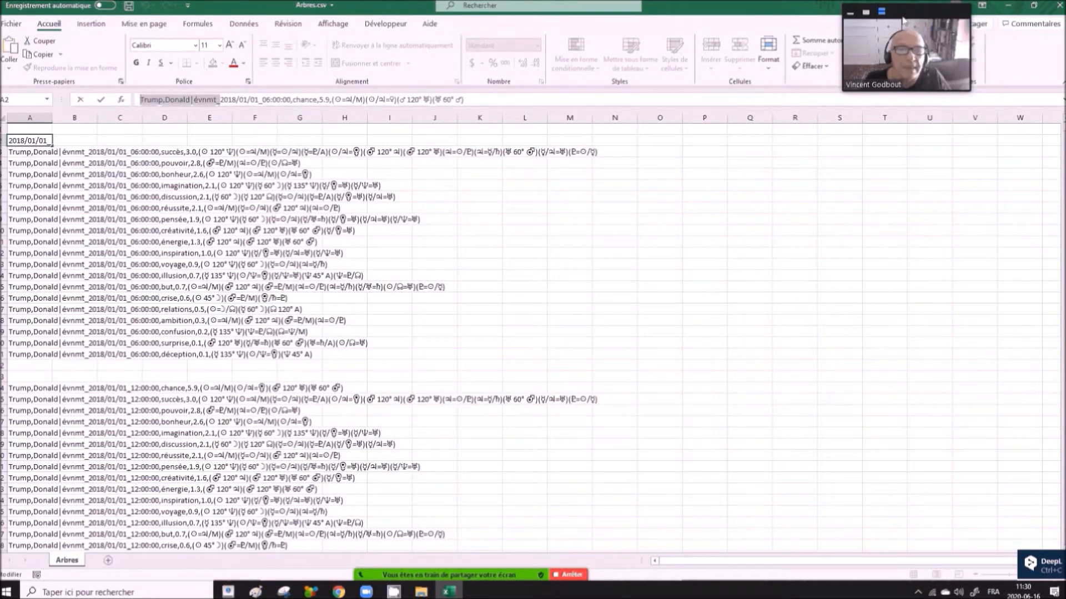
left_click_drag(902, 21, 970, 136)
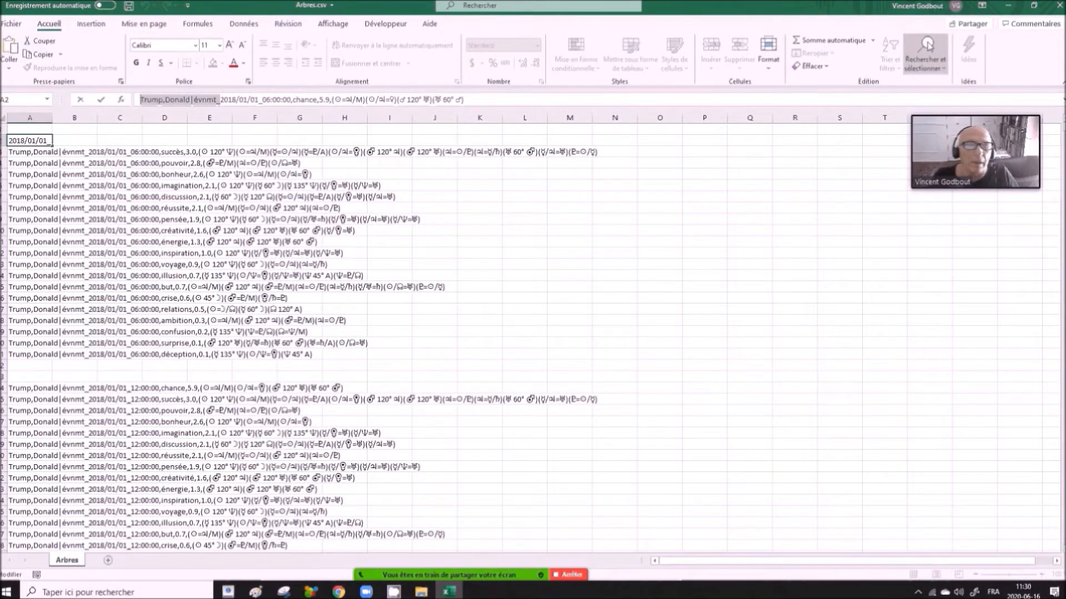
left_click(925, 50)
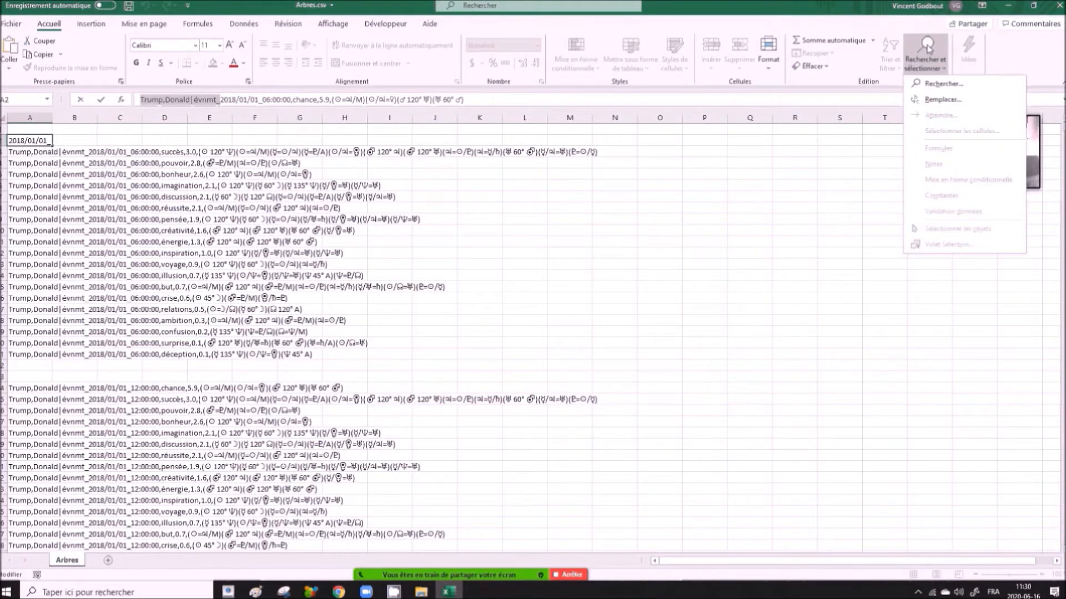
left_click(939, 100)
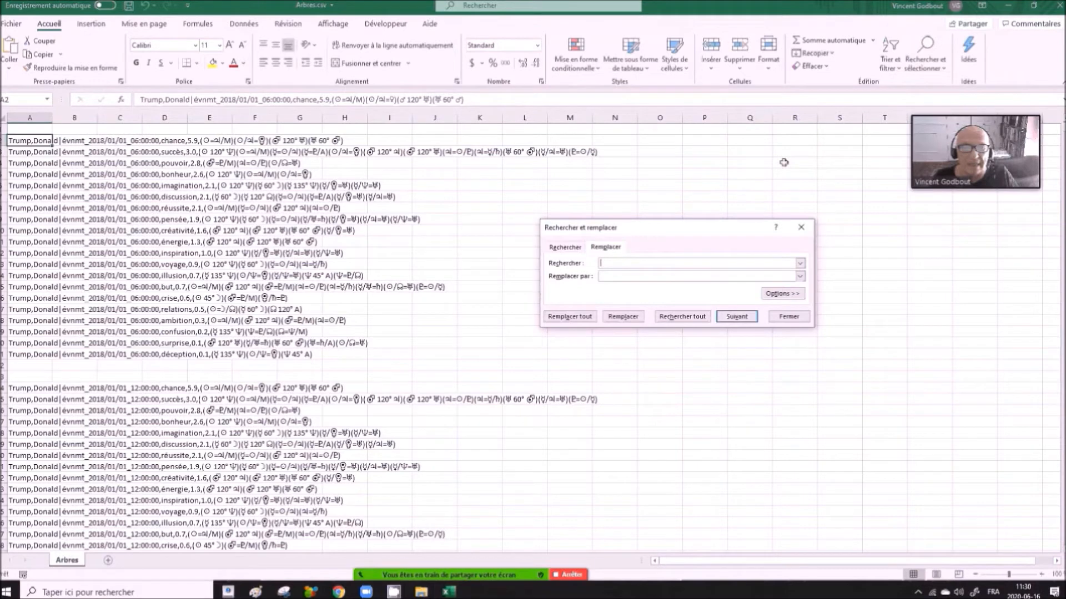
key("ctrl+v")
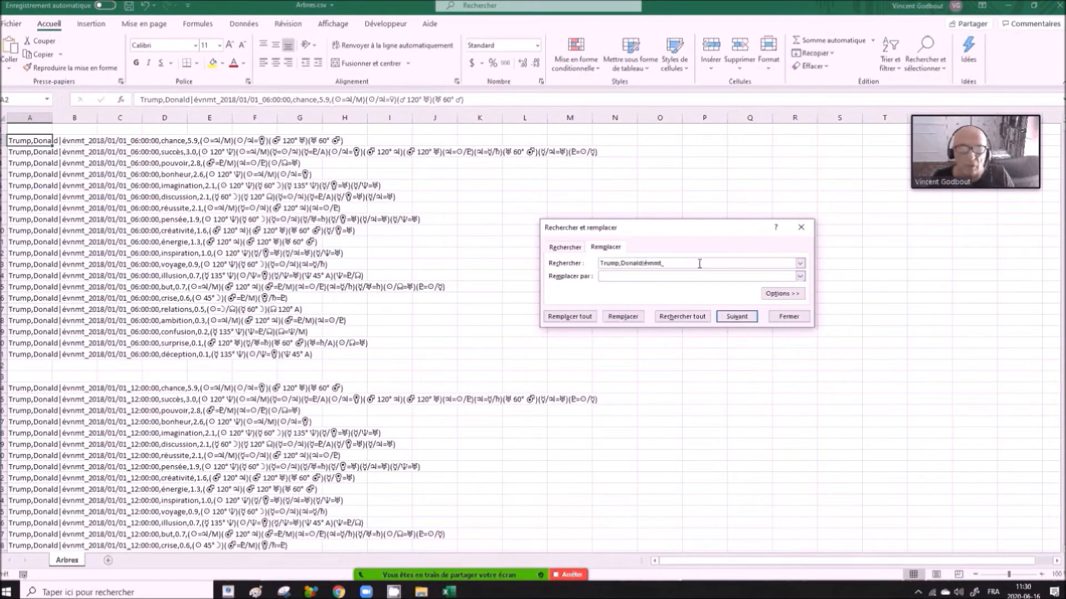
- Replace all occurrences of the prefix in column A with nothing and close the Find and Replace dialog
left_click(614, 274)
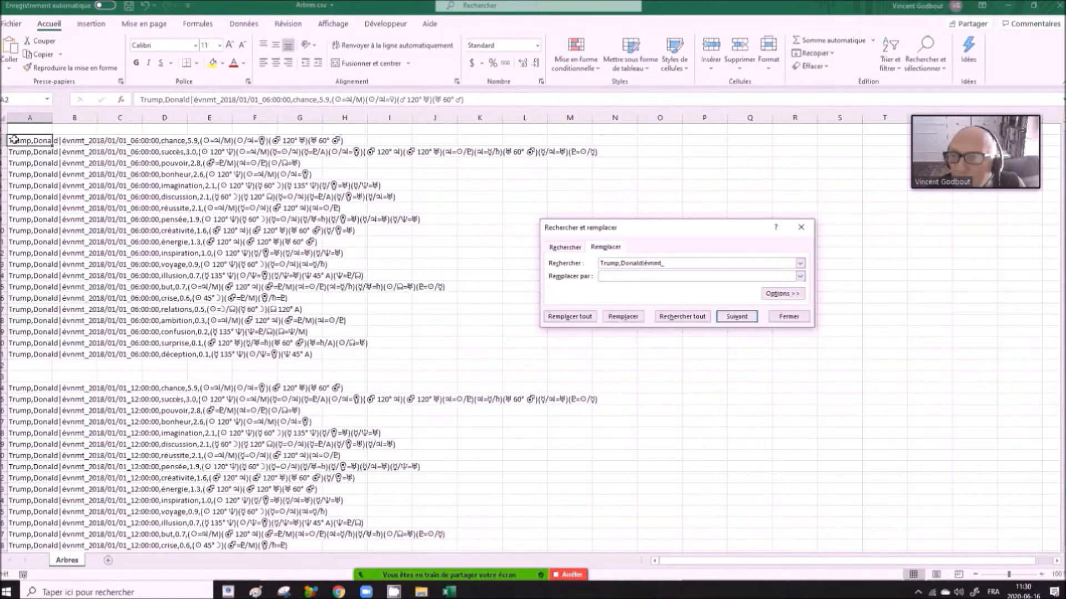
left_click(34, 118)
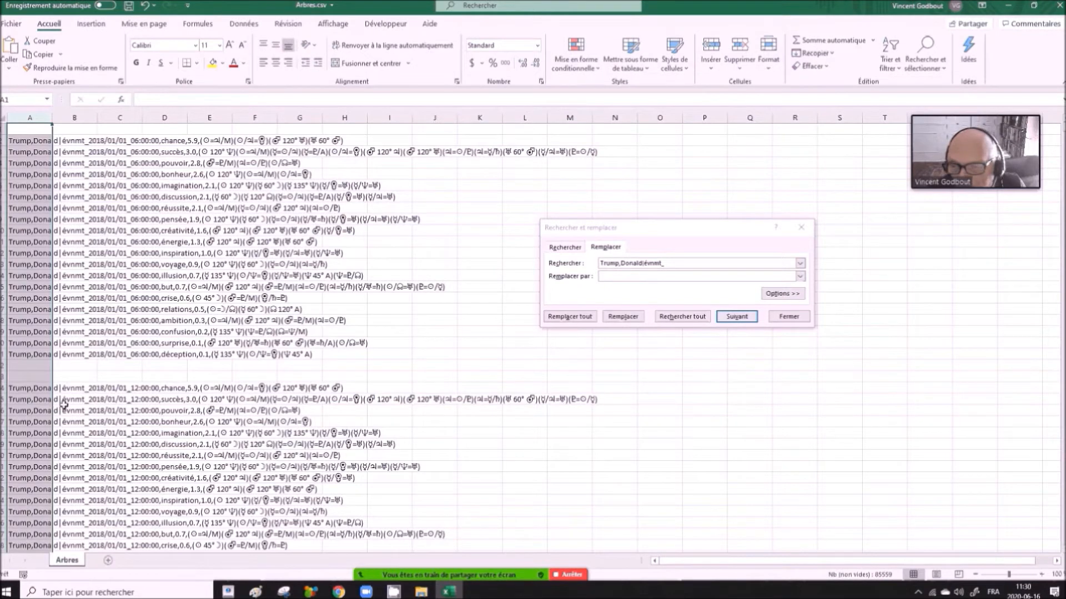
left_click(585, 317)
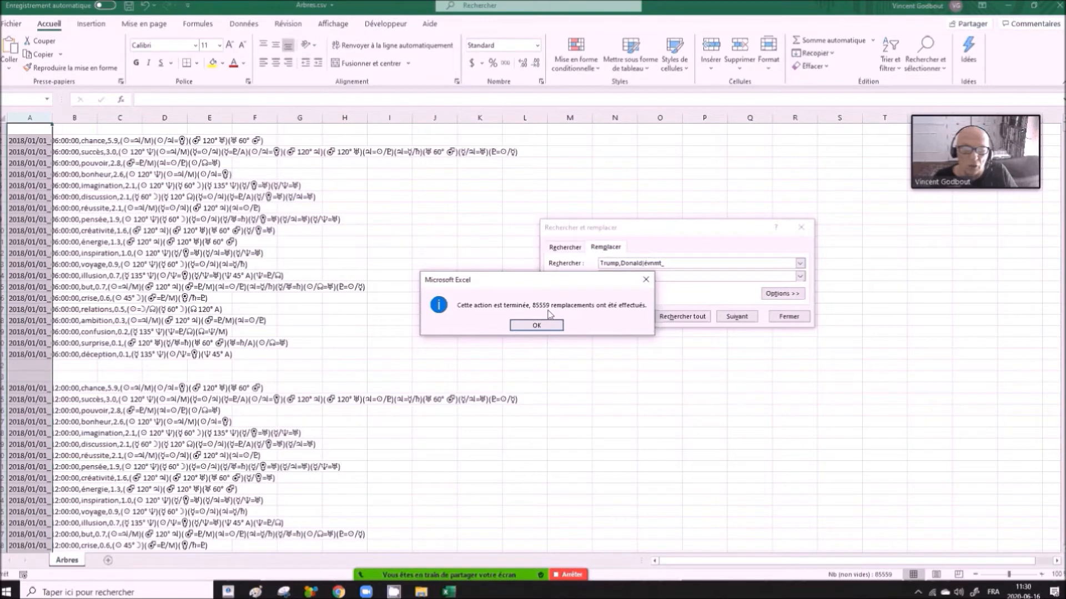
left_click(536, 326)
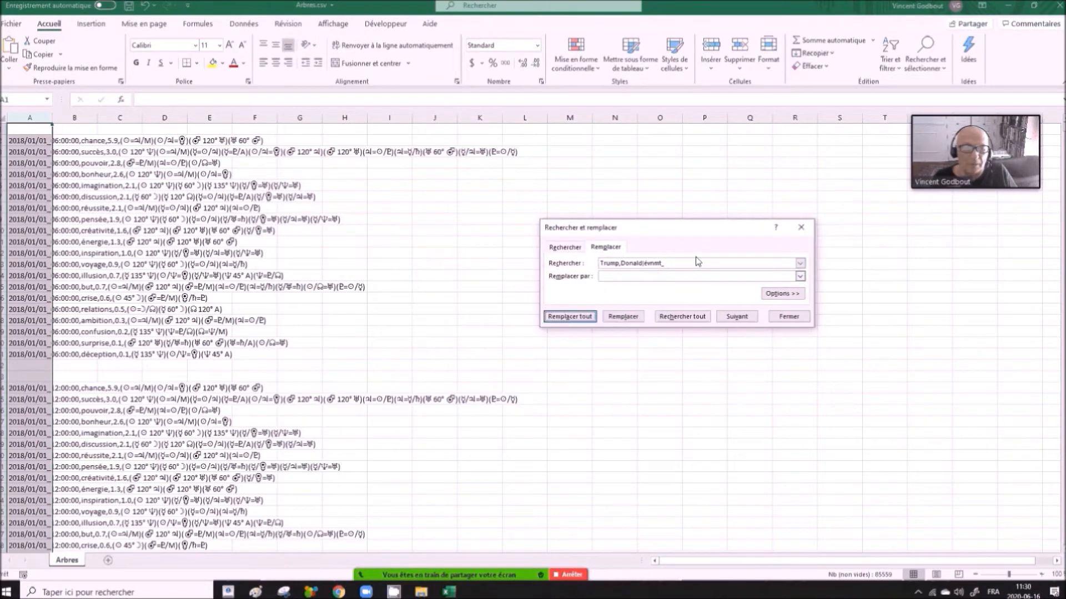
left_click(800, 227)
left_click_drag(932, 140, 946, 82)
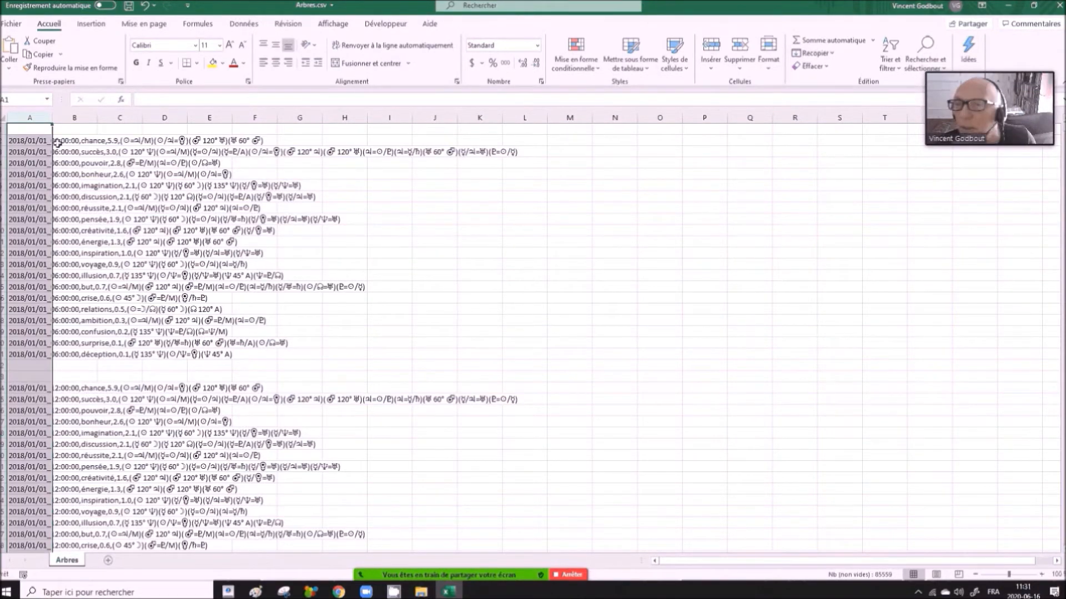
- Split the text in column A into separate columns as delimited data, using tab and comma as separators
left_click(39, 141)
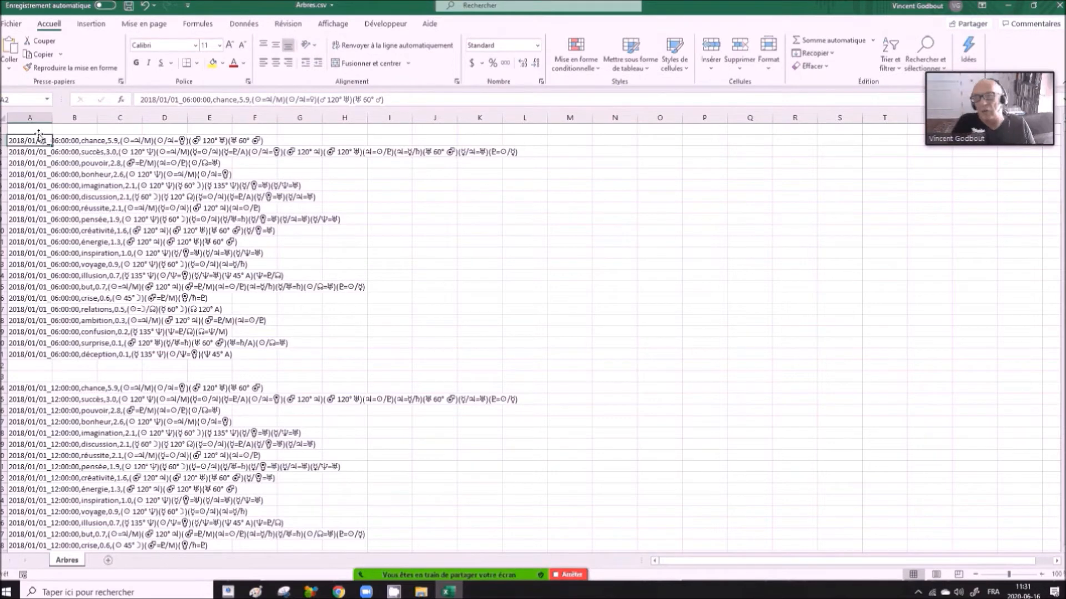
left_click(26, 116)
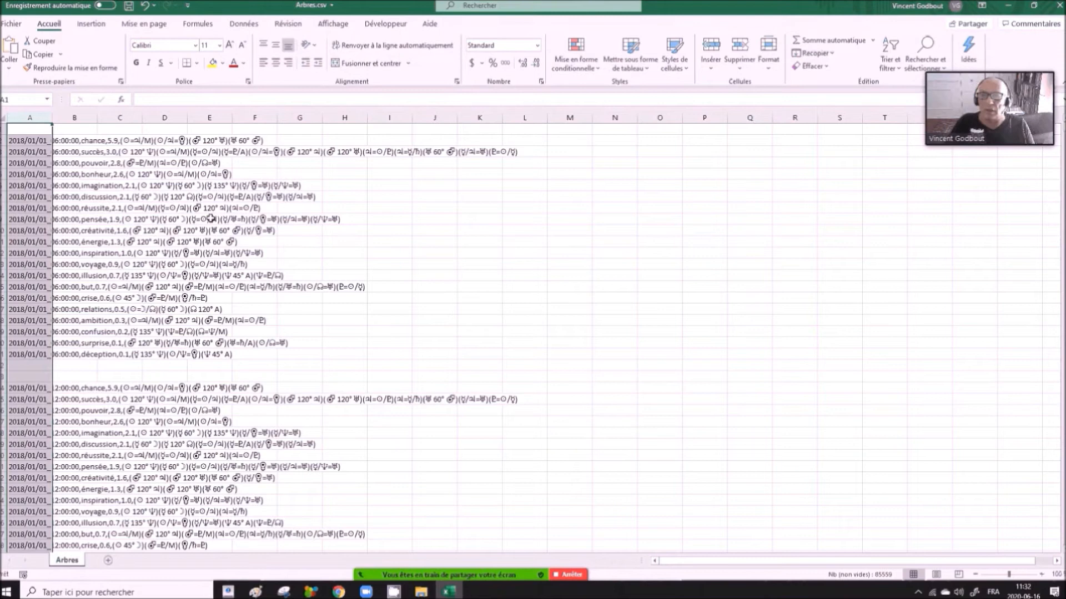
left_click(246, 31)
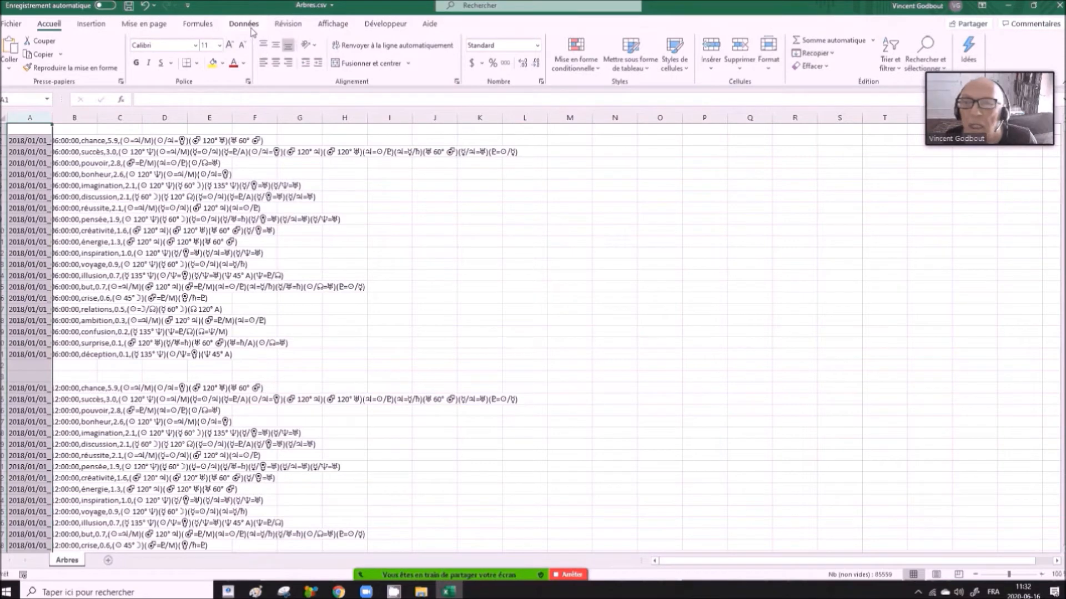
left_click(250, 27)
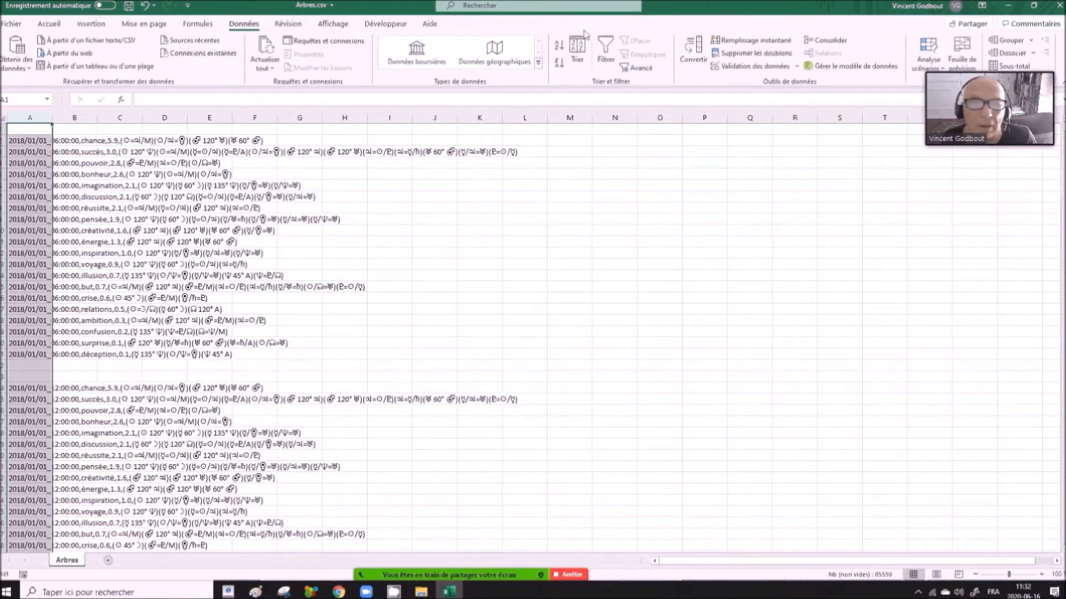
left_click(701, 65)
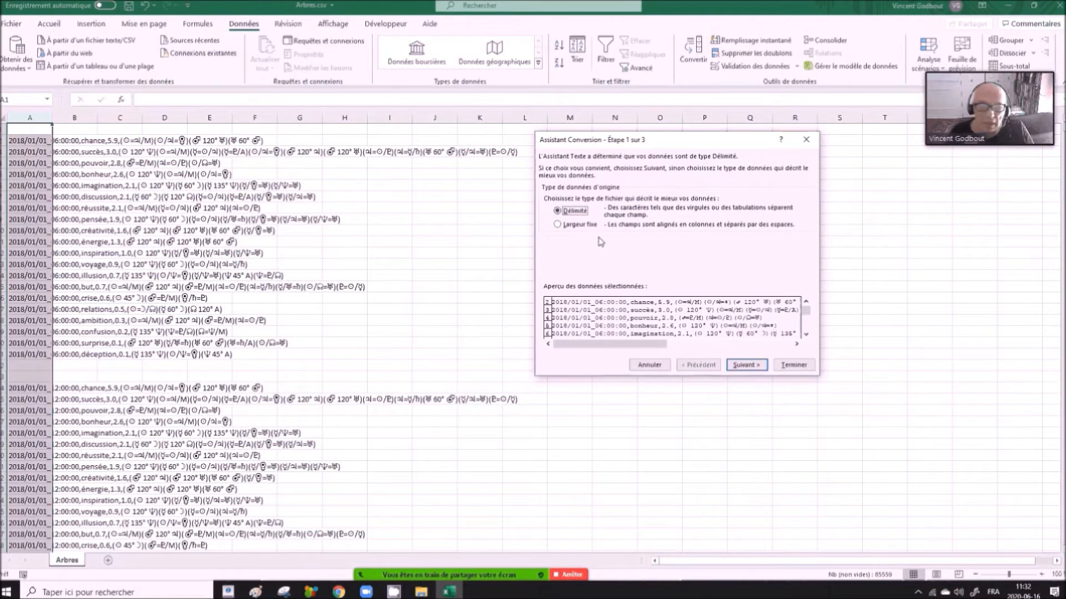
left_click(747, 365)
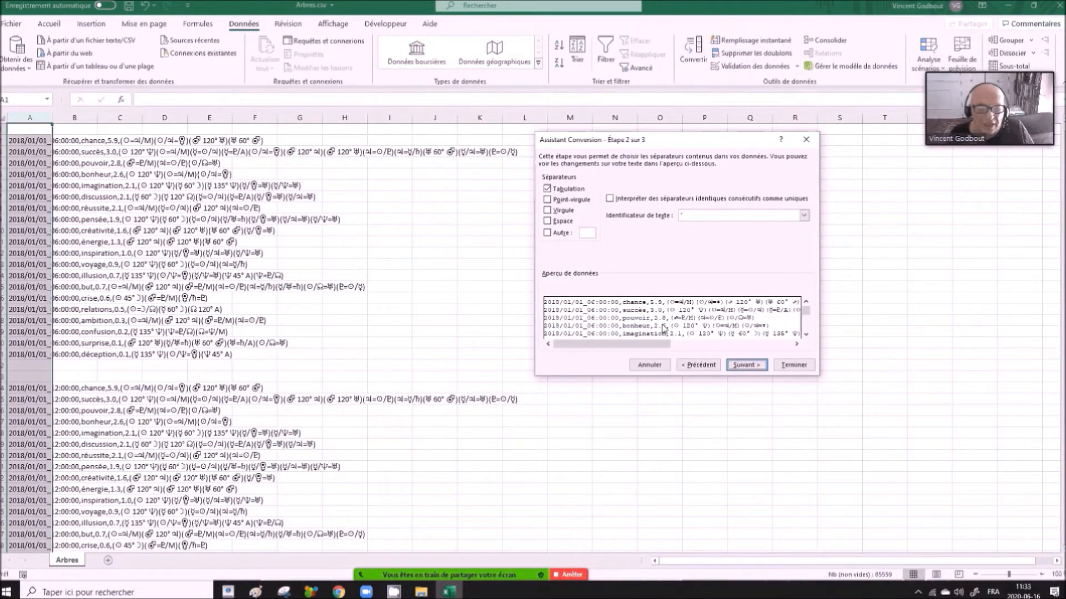
left_click(553, 212)
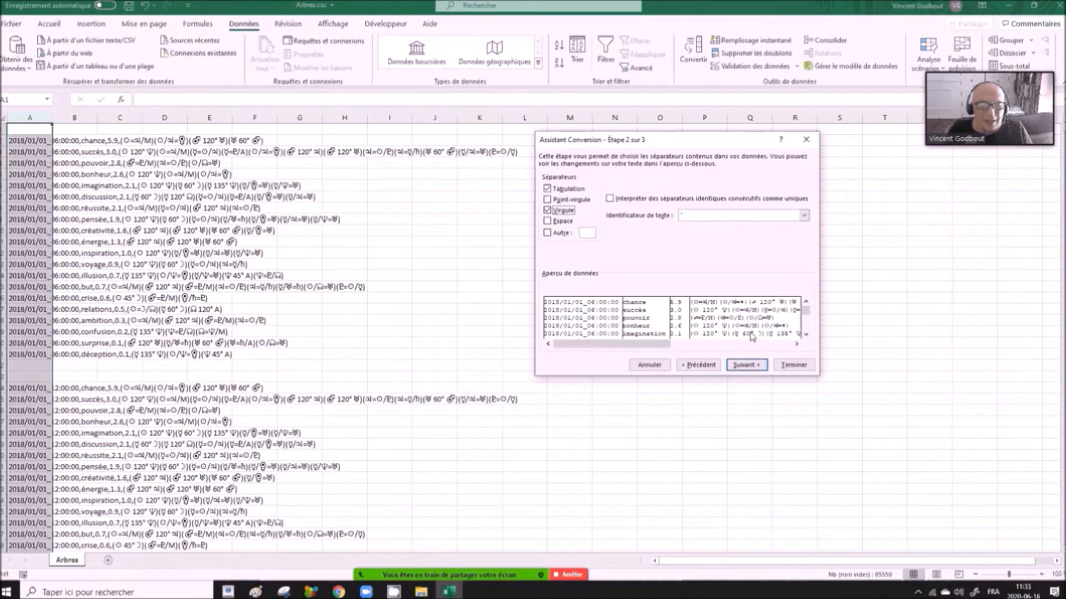
left_click(747, 365)
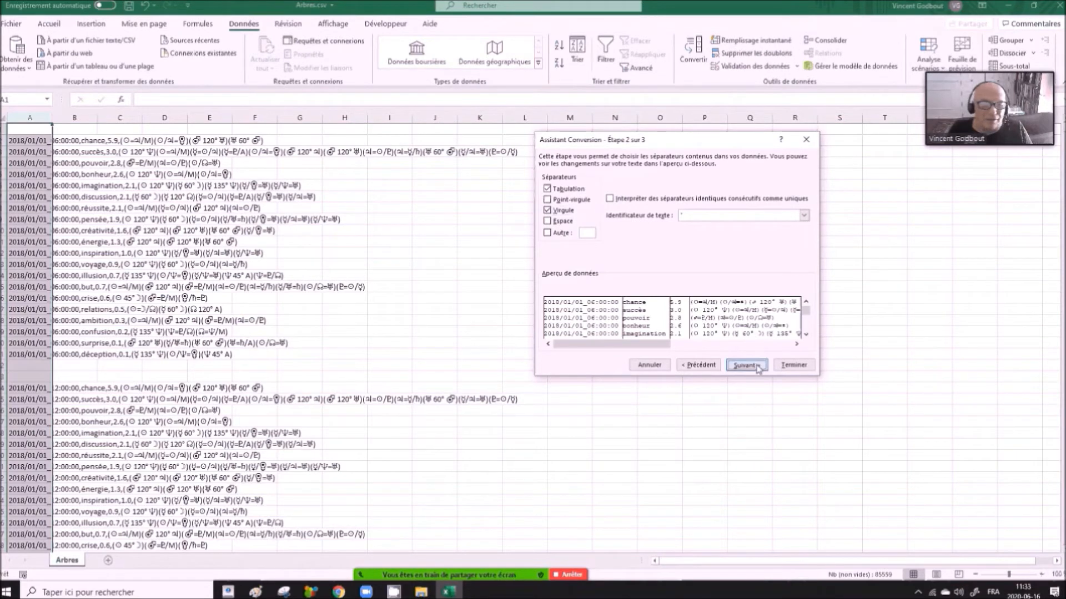
left_click(788, 366)
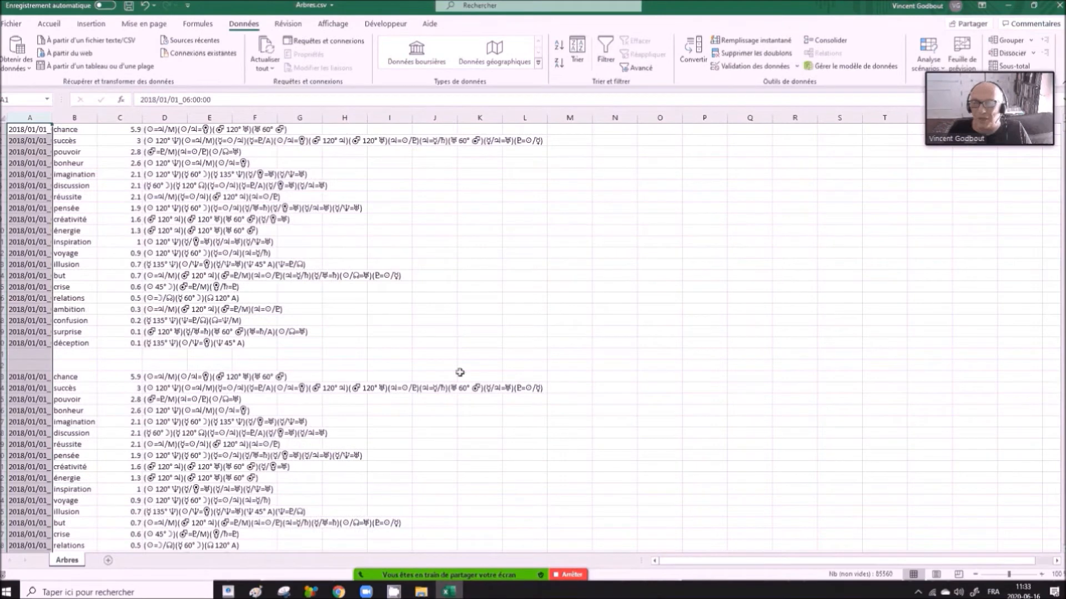
- Check the split cells A1 to D1 and convert the data in columns A to D into a table with generated headers
left_click(26, 130)
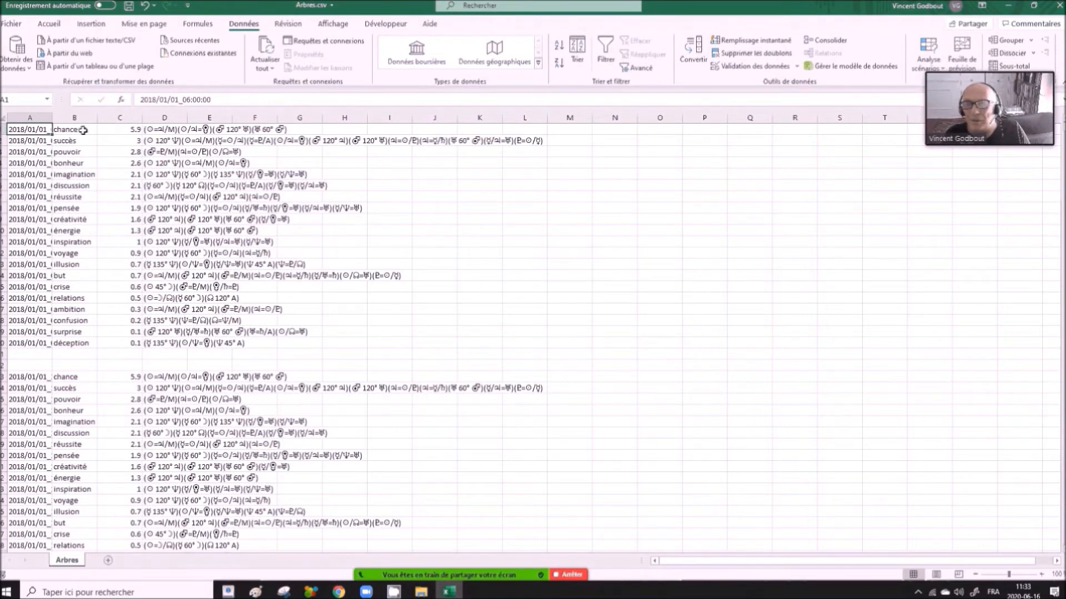
key("Right")
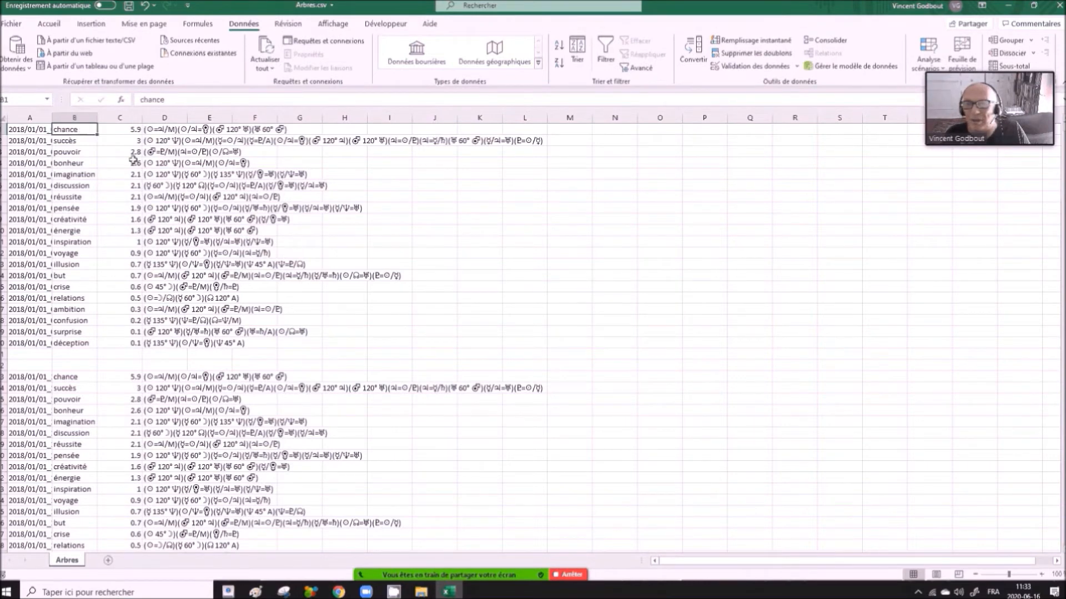
key("Right")
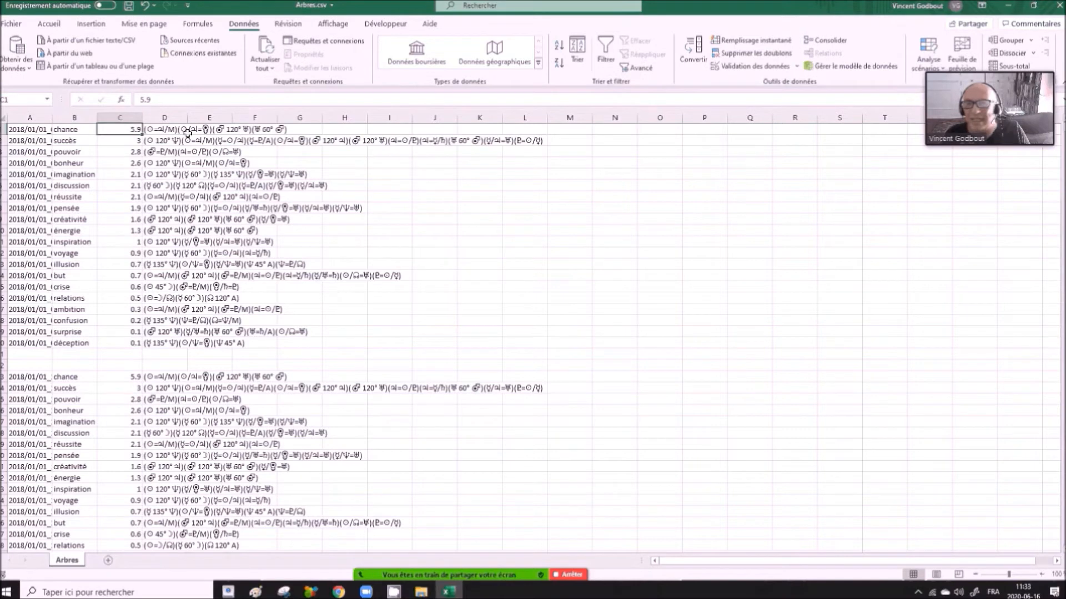
key("Right")
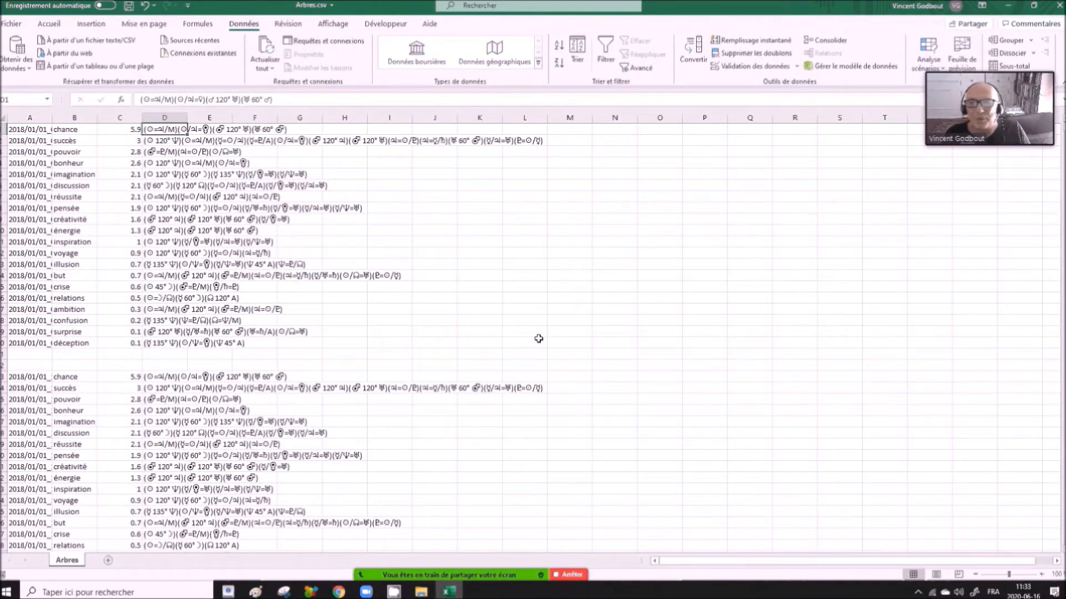
key("ctrl+a")
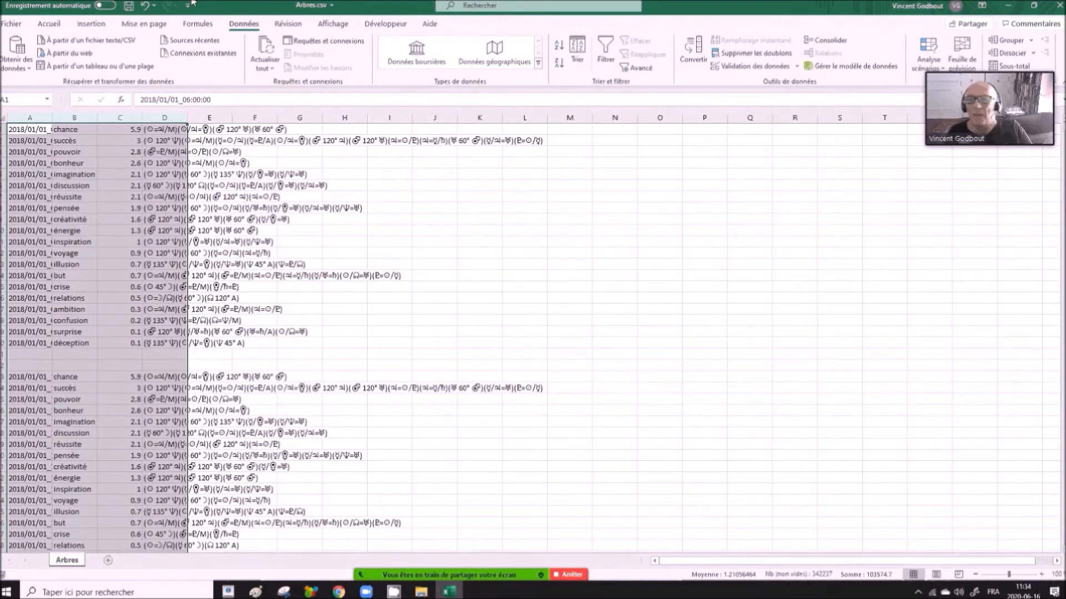
left_click(92, 27)
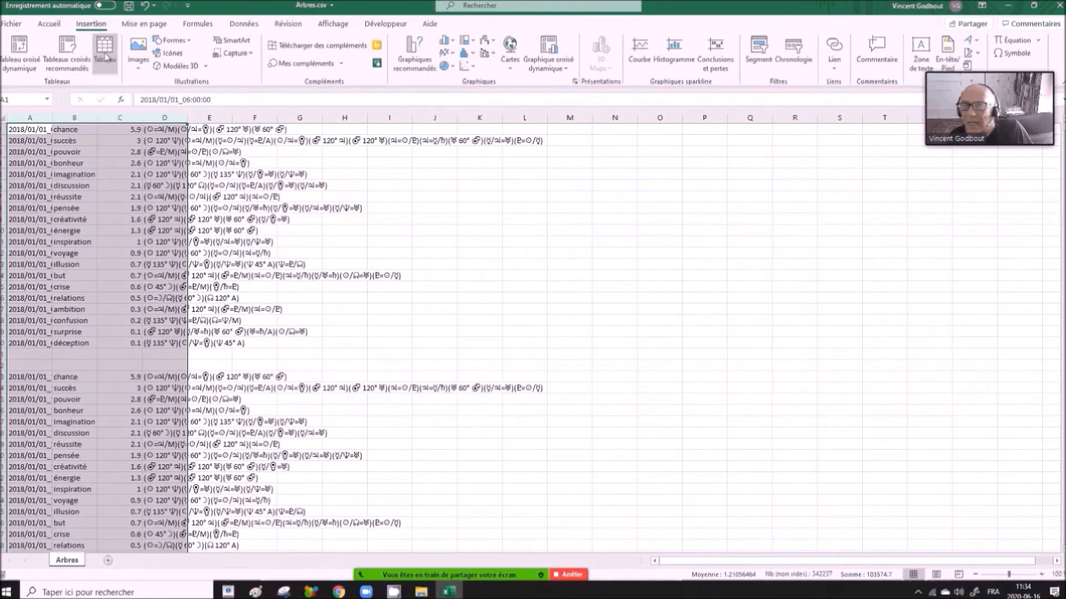
left_click(103, 58)
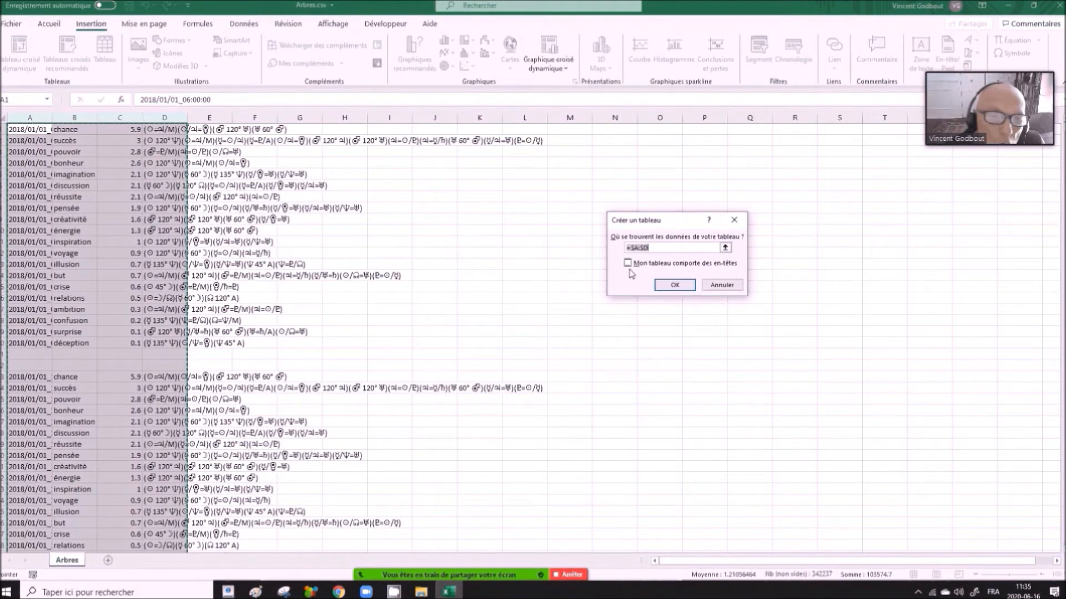
left_click(679, 286)
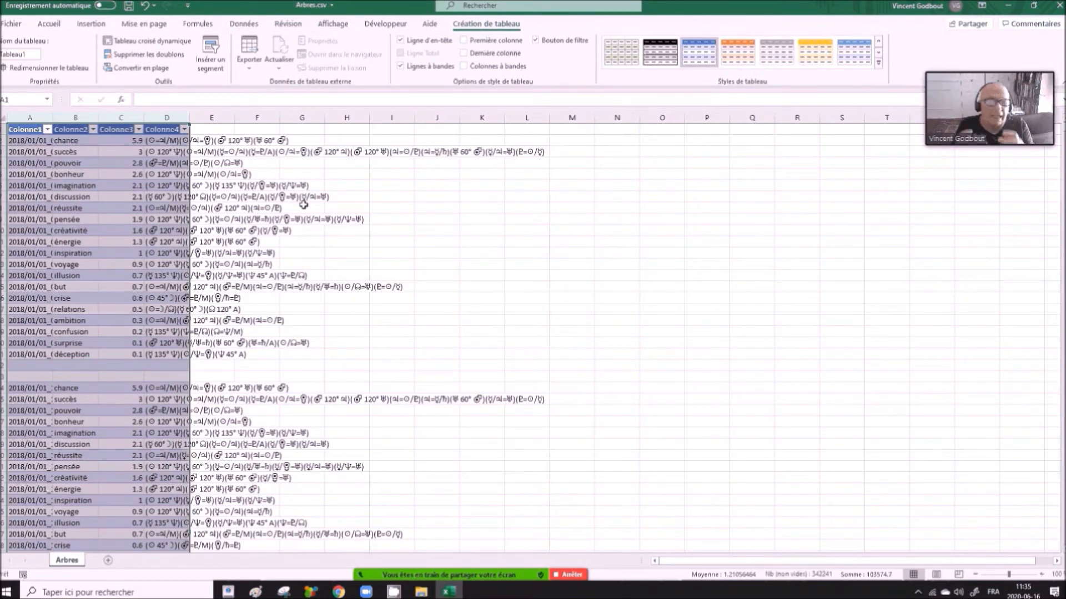
left_click(132, 276)
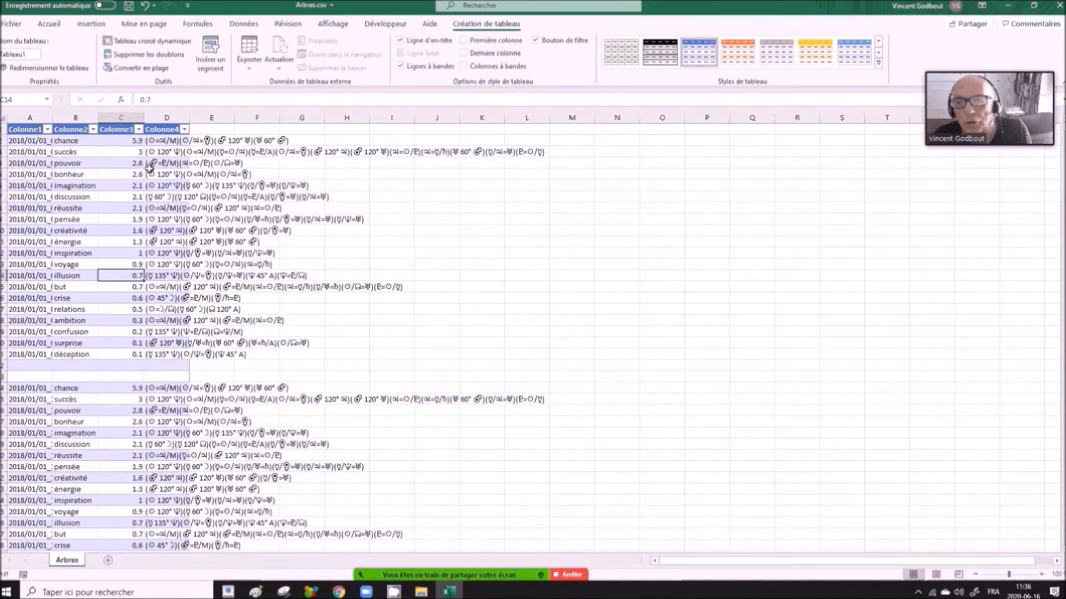
- Create a pivot table from Tableau1, placed on the existing Arbres sheet at cell E1
left_click(211, 130)
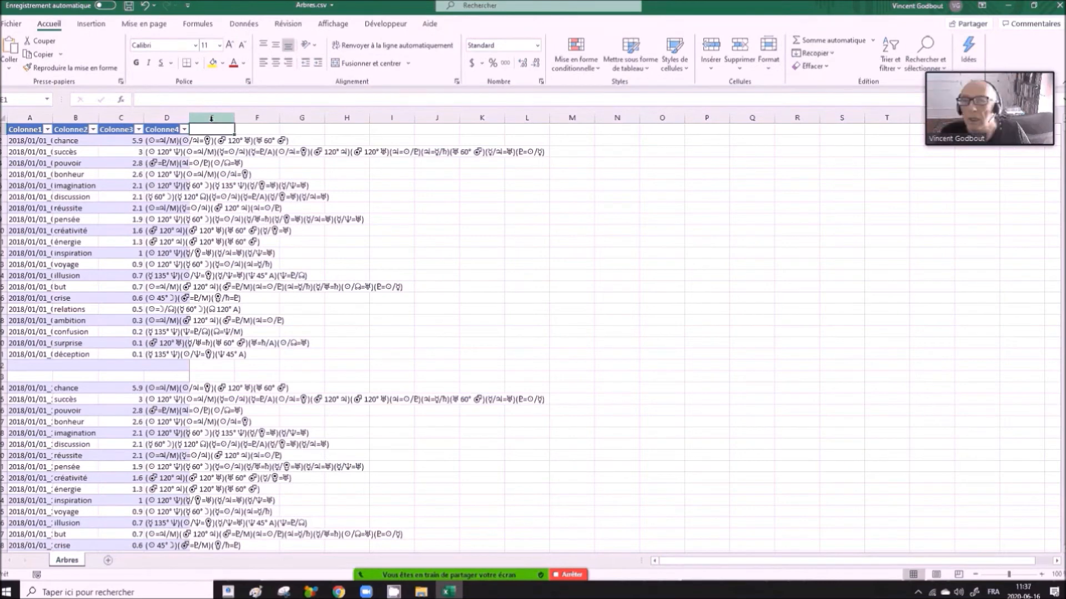
left_click(94, 28)
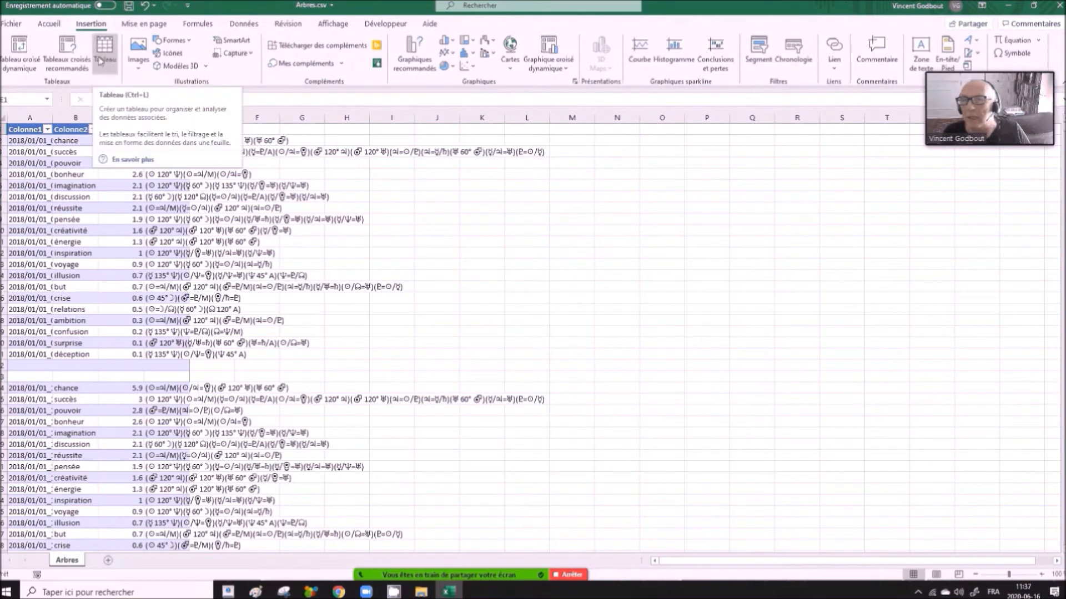
left_click(23, 46)
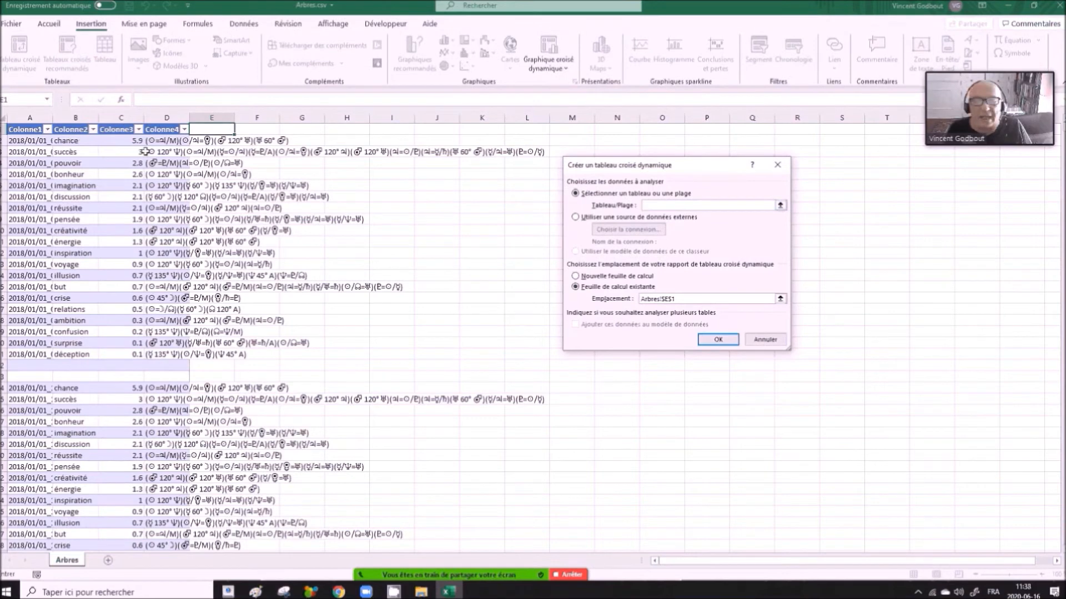
left_click(780, 206)
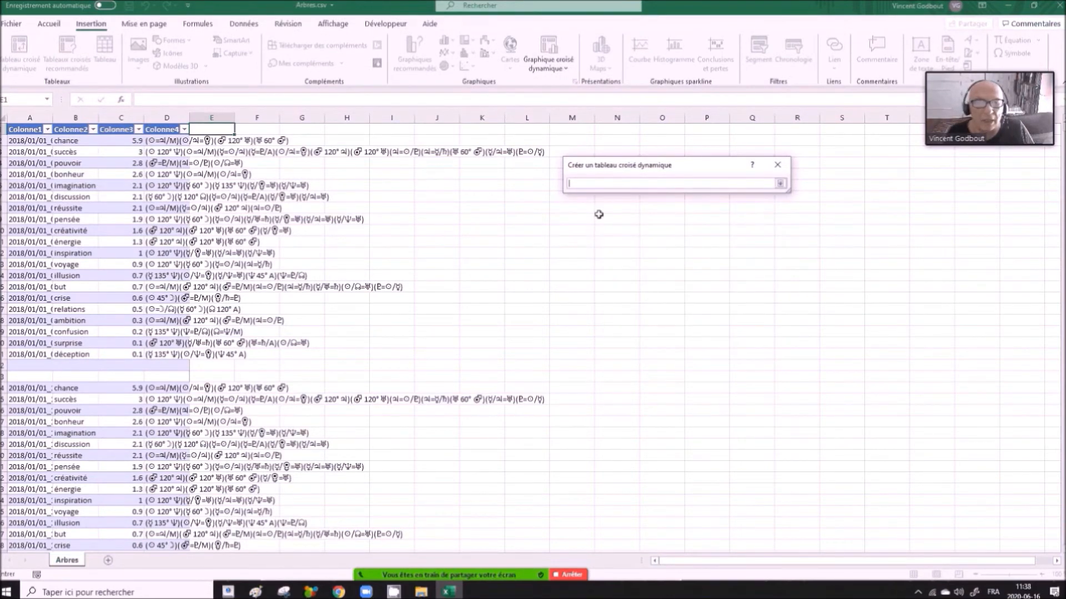
left_click_drag(25, 129, 167, 129)
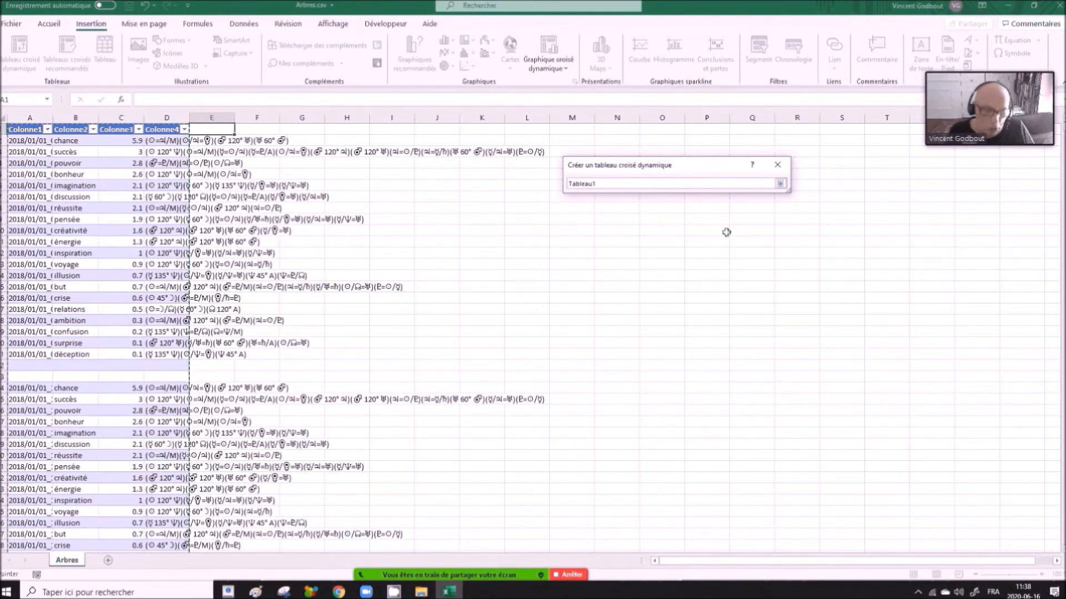
key("Return")
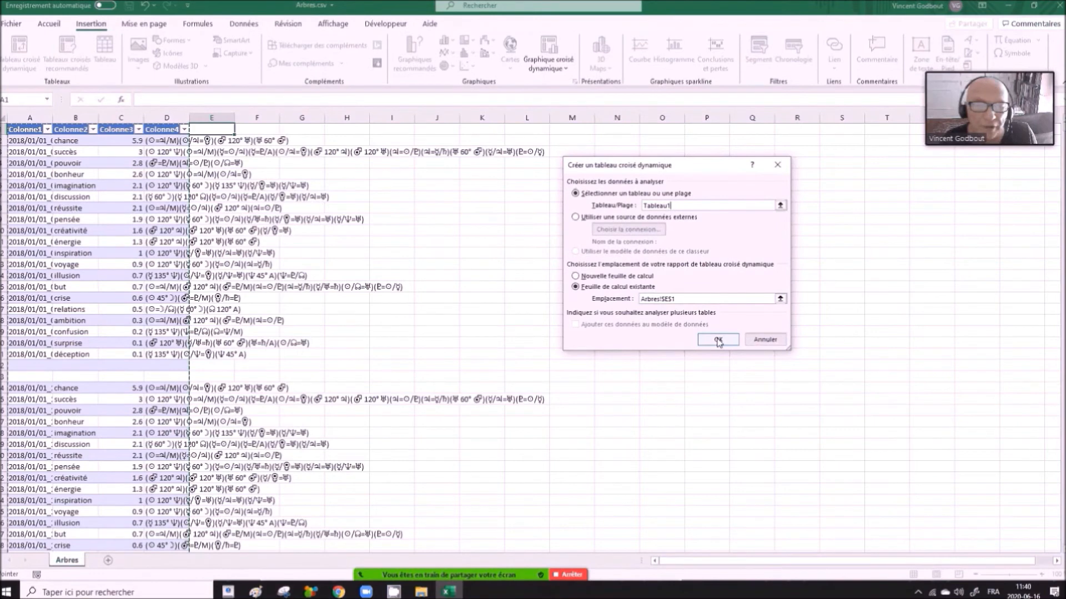
left_click(717, 339)
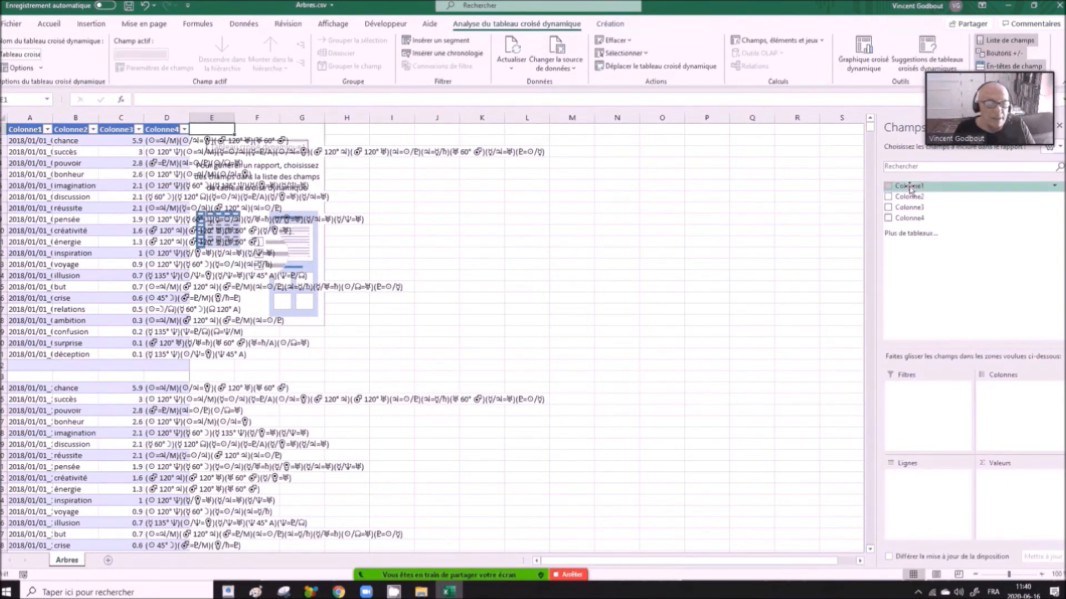
- Set up the pivot table with Colonne1 as rows, Colonne2 as columns and the sum of Colonne3 as values, and review row 19
left_click_drag(909, 188, 917, 486)
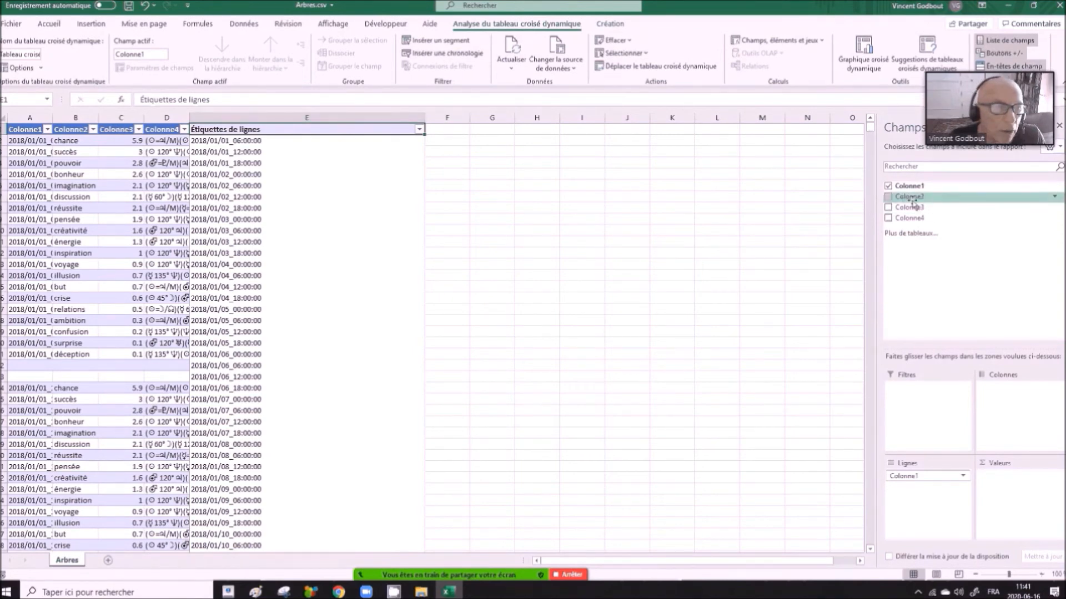
left_click_drag(913, 199, 1000, 402)
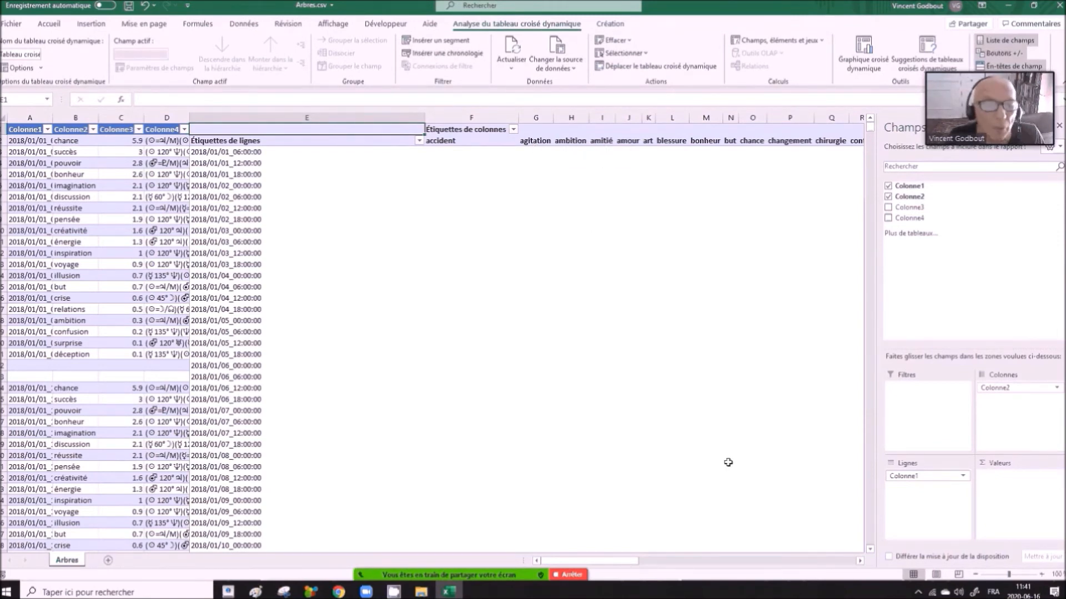
left_click_drag(623, 561, 599, 518)
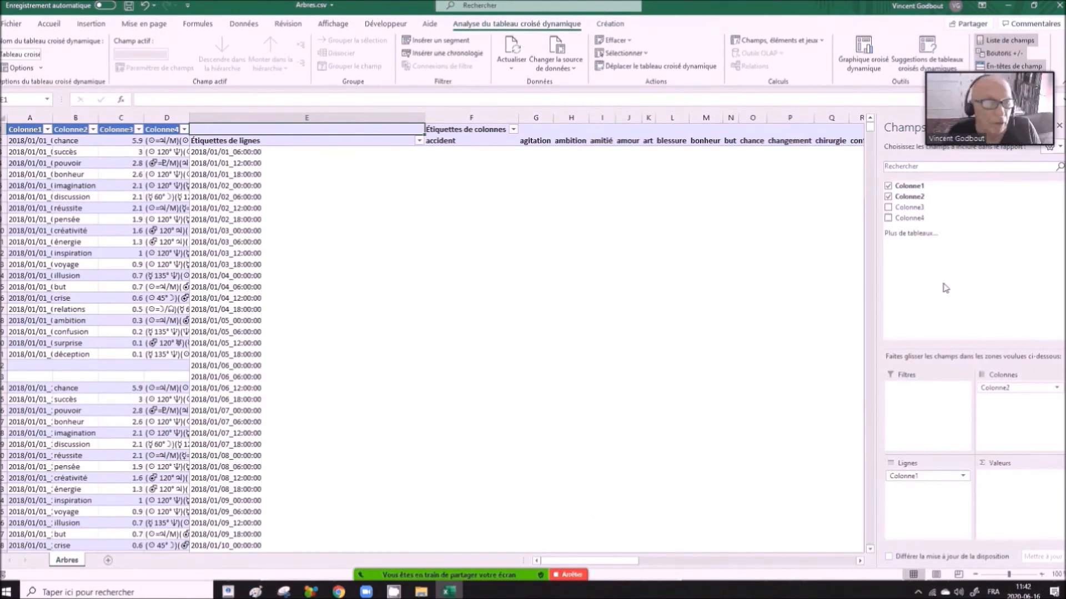
left_click_drag(908, 217, 1004, 482)
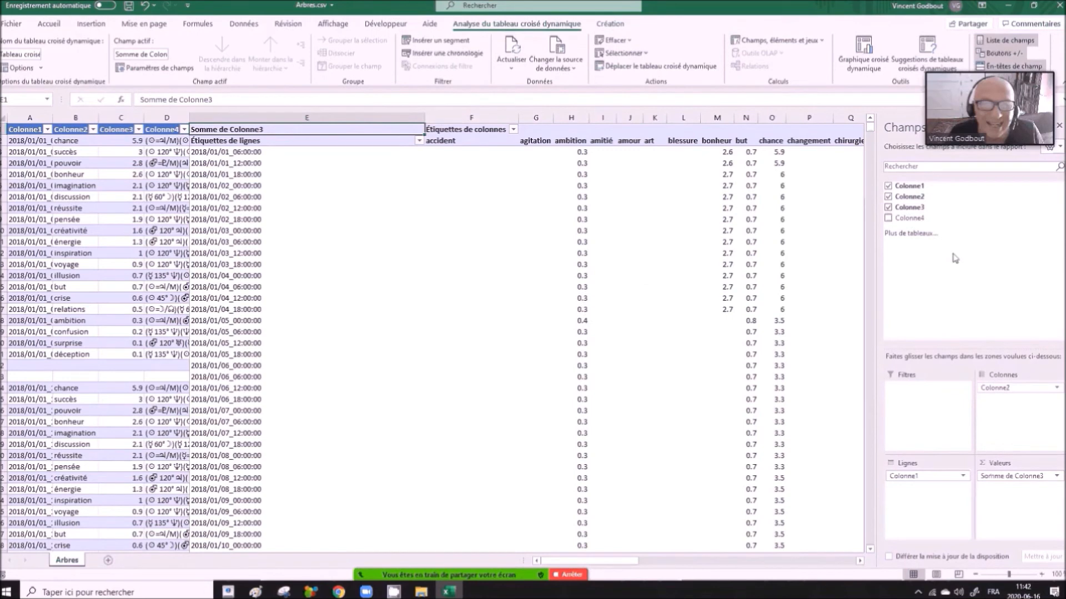
left_click_drag(606, 561, 653, 563)
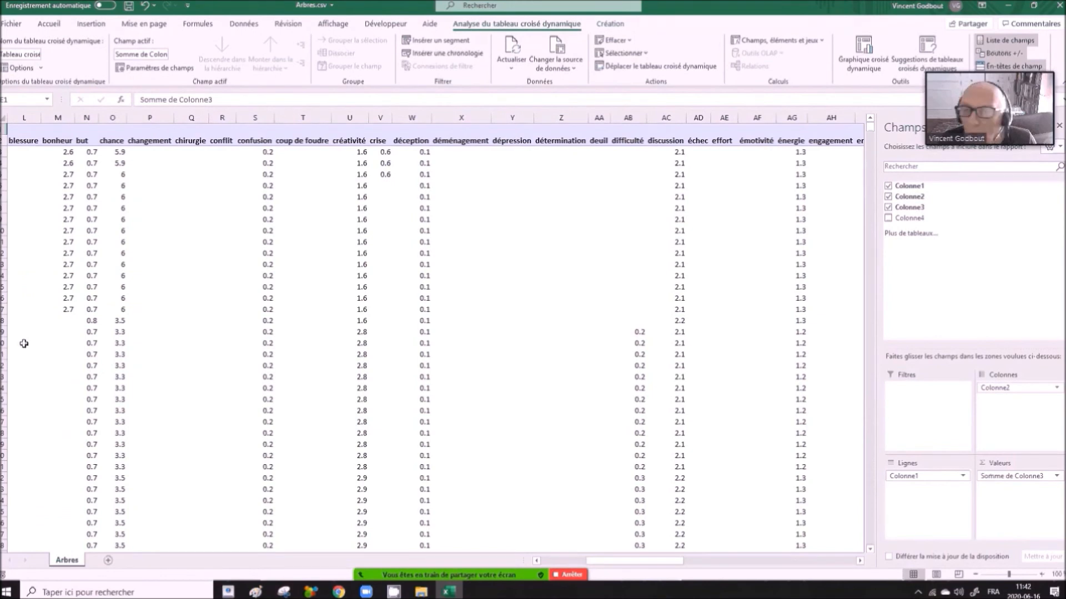
left_click(2, 311)
left_click(2, 332)
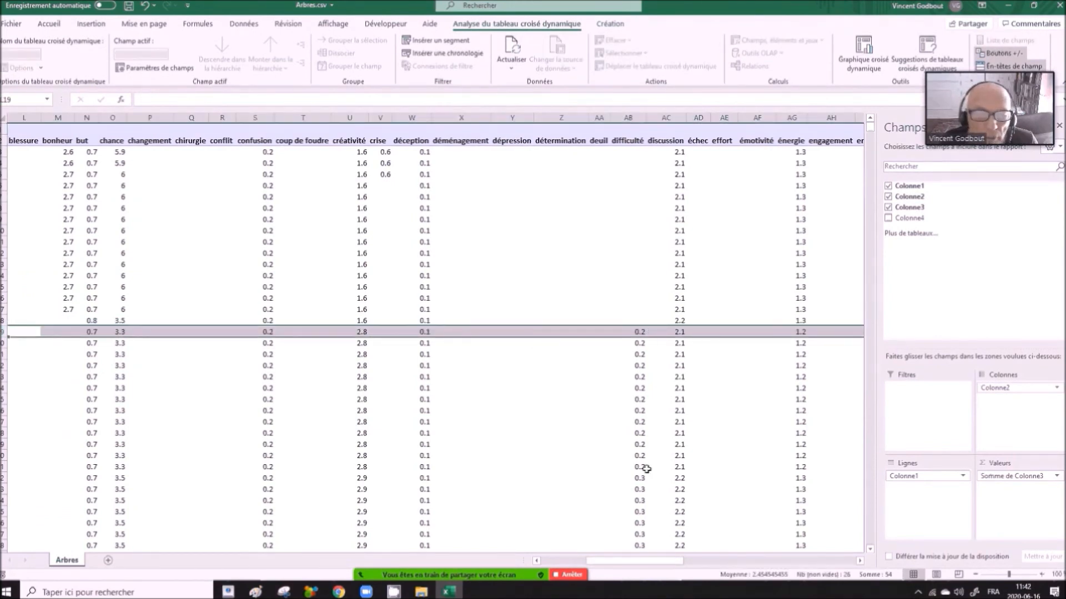
mouse_move(640, 331)
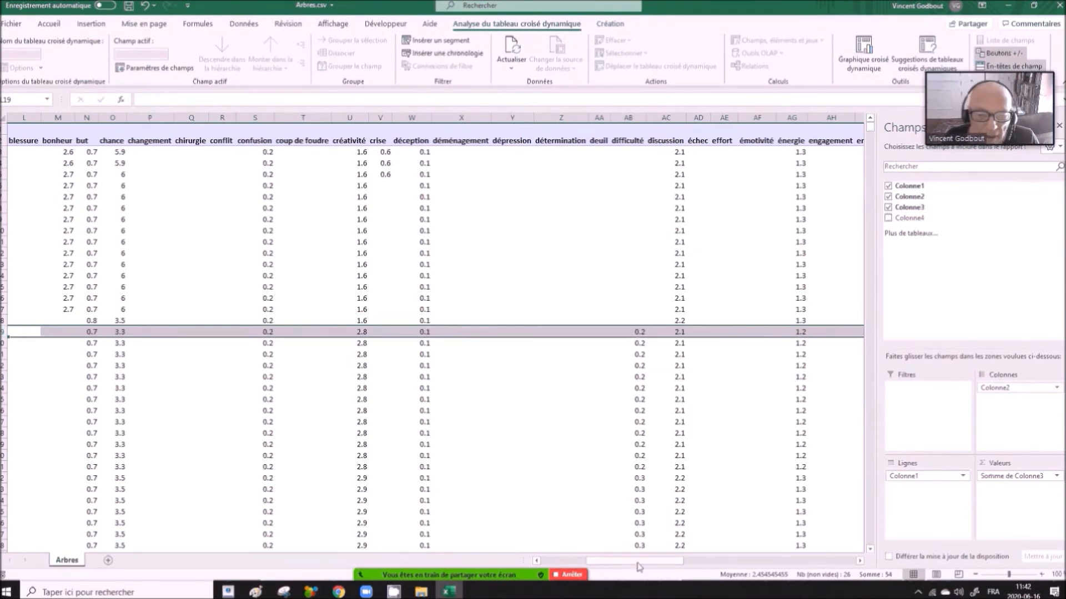
left_click_drag(619, 561, 573, 562)
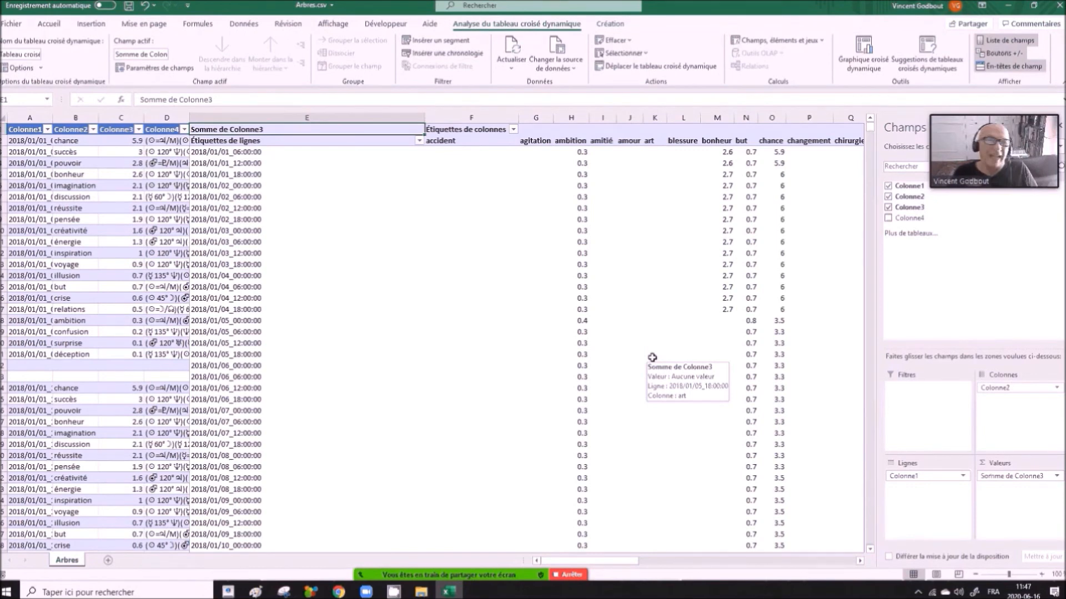
- Insert a clustered column (Histogramme groupé) pivot chart based on the pivot table
left_click(865, 70)
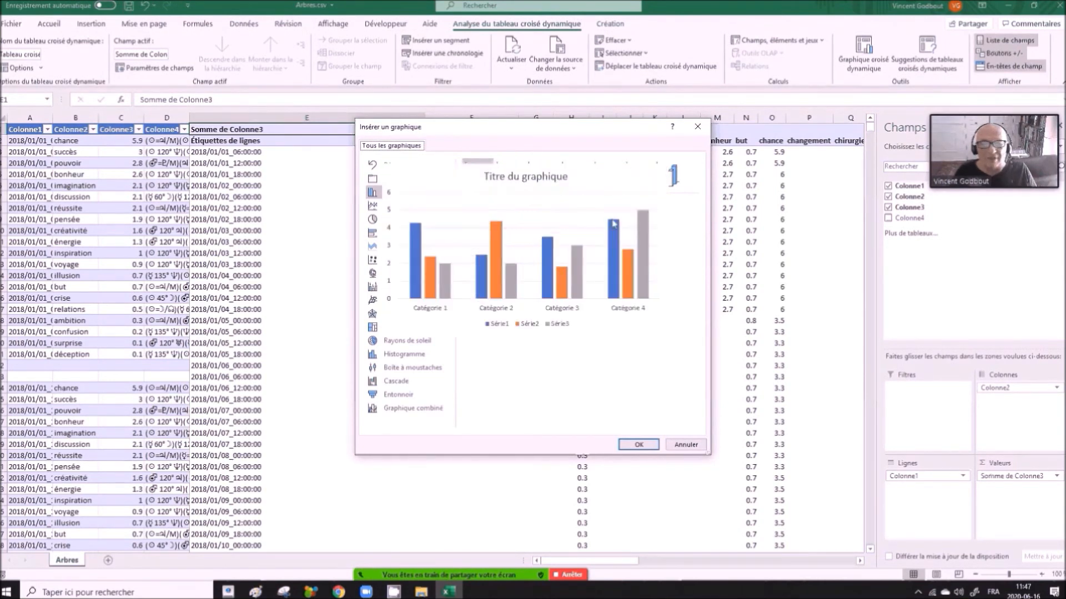
left_click(637, 444)
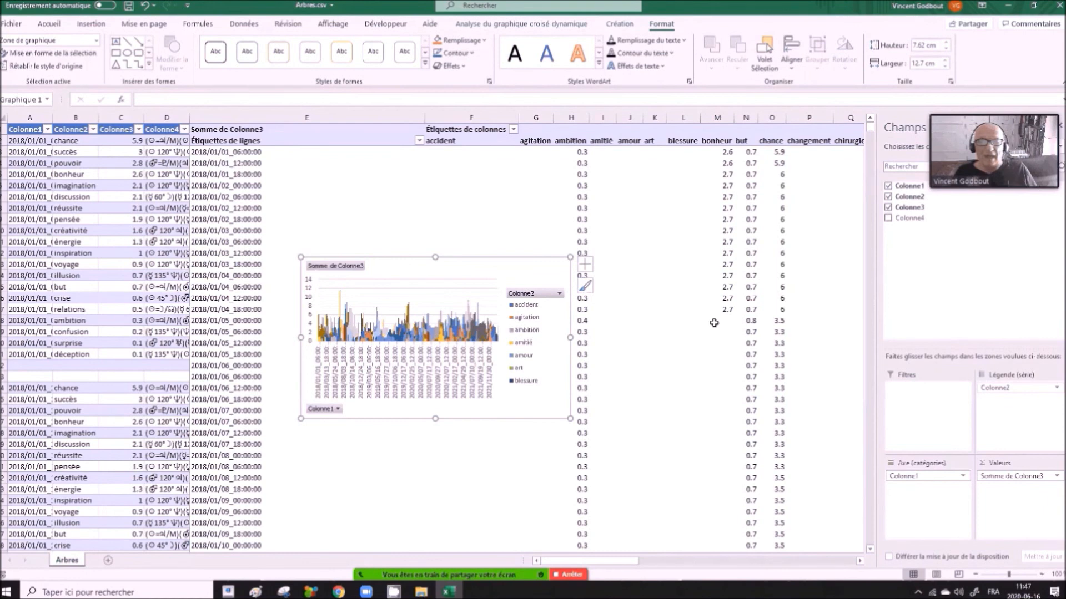
mouse_move(713, 323)
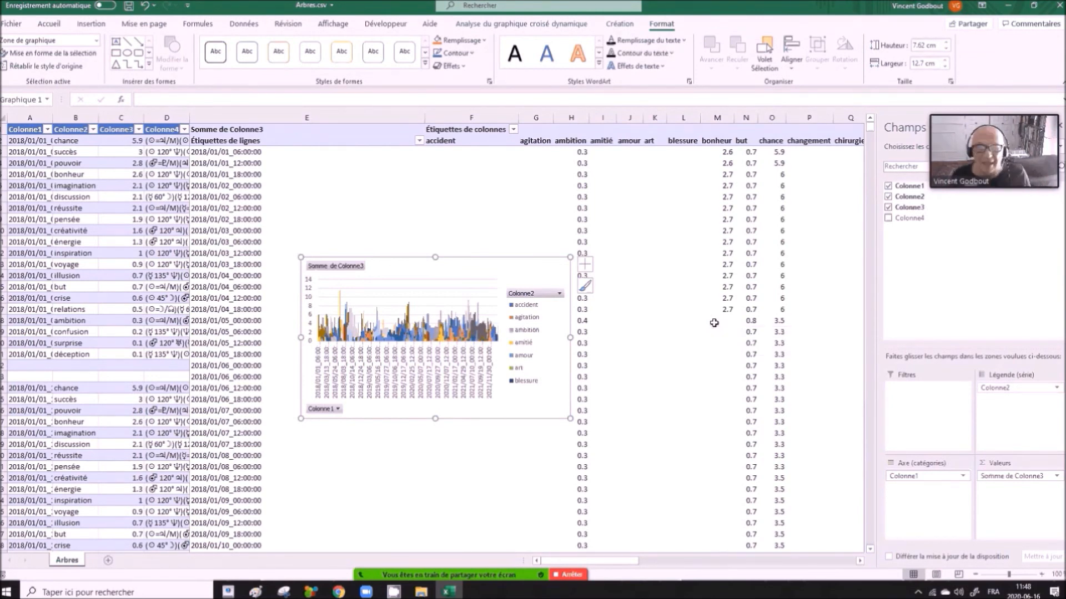
- Move the pivot chart from the Arbres sheet to a new worksheet and enlarge it to span about columns A to S
key("Delete")
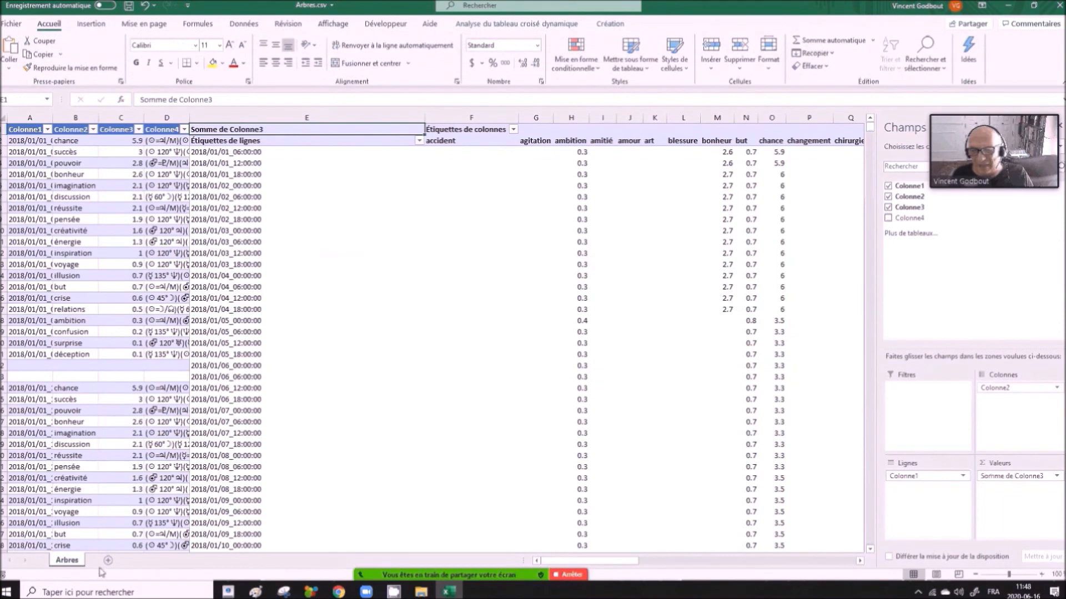
left_click(108, 561)
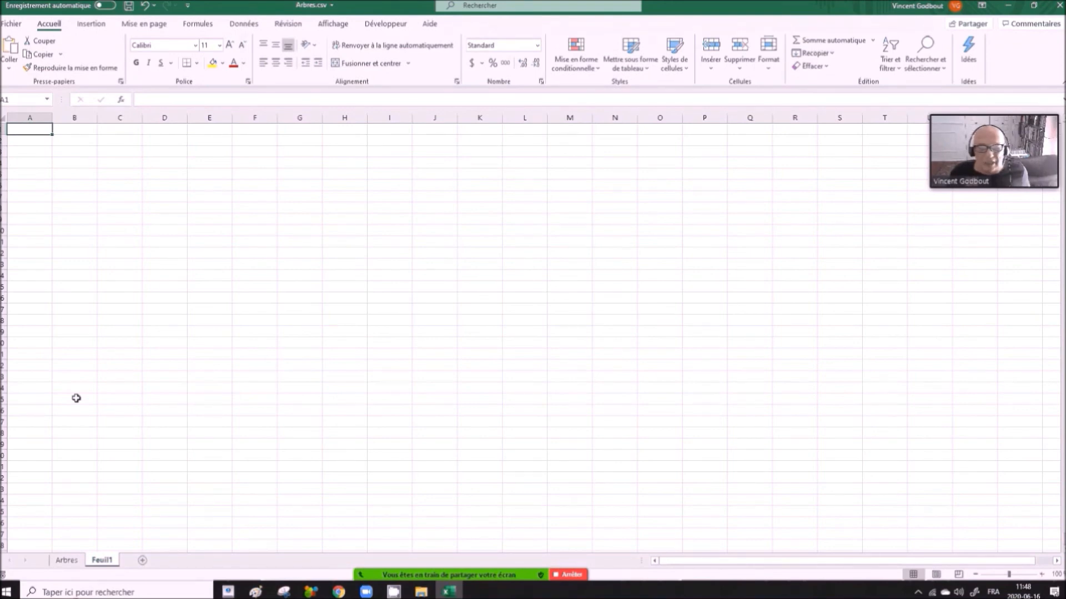
key("ctrl+v")
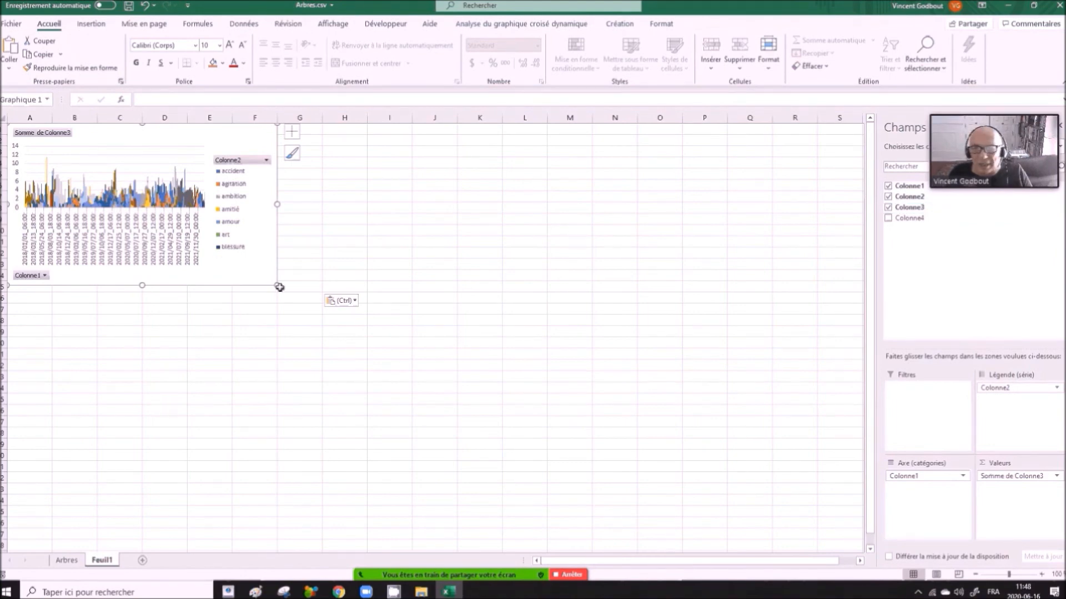
left_click_drag(277, 285, 855, 539)
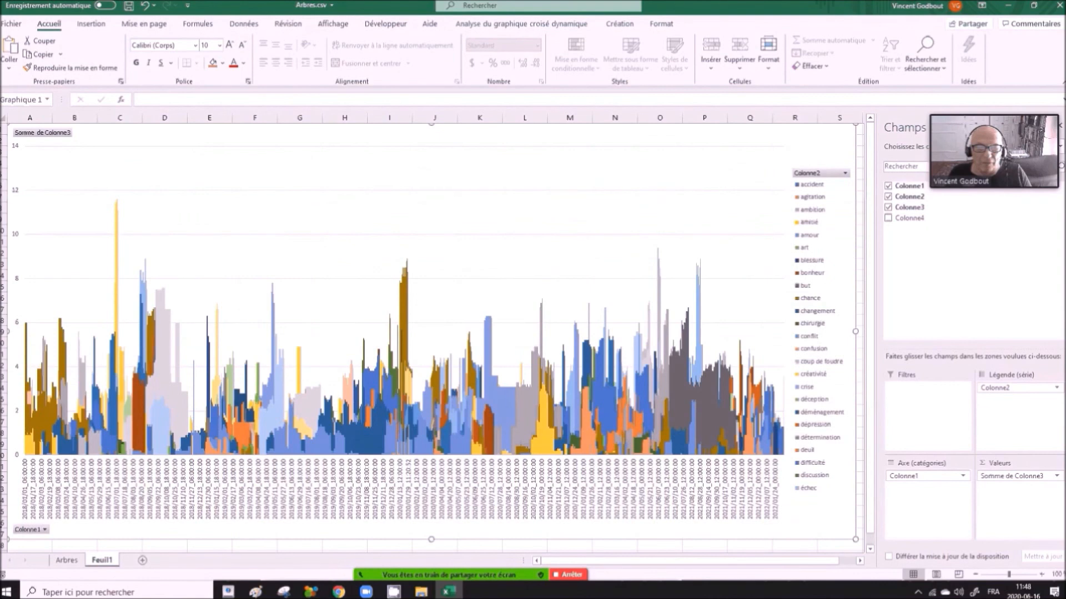